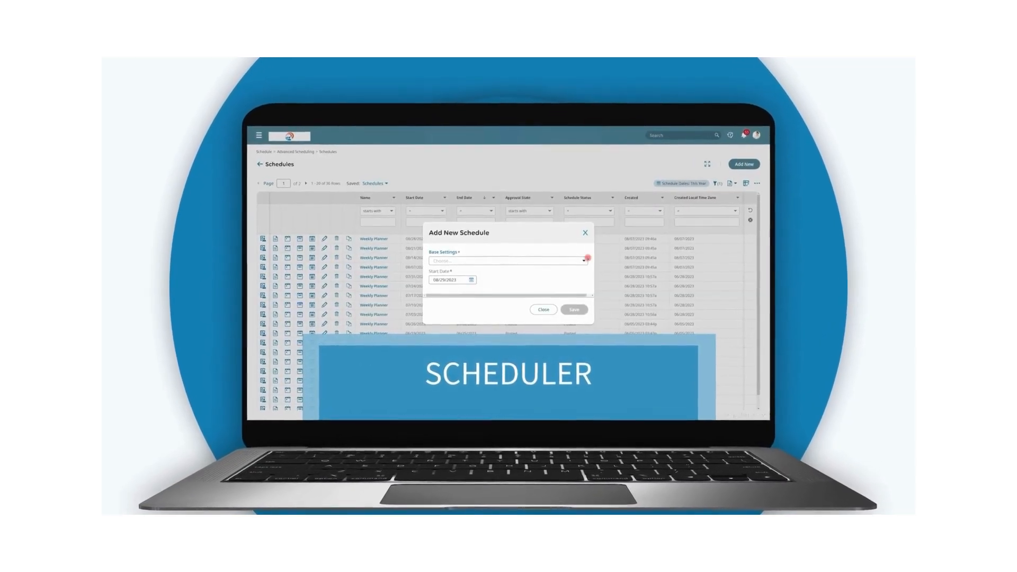
Step: Add a new schedule using the Weekly Planner base settings with a start date of September 4, 2023, and save it
left_click(587, 258)
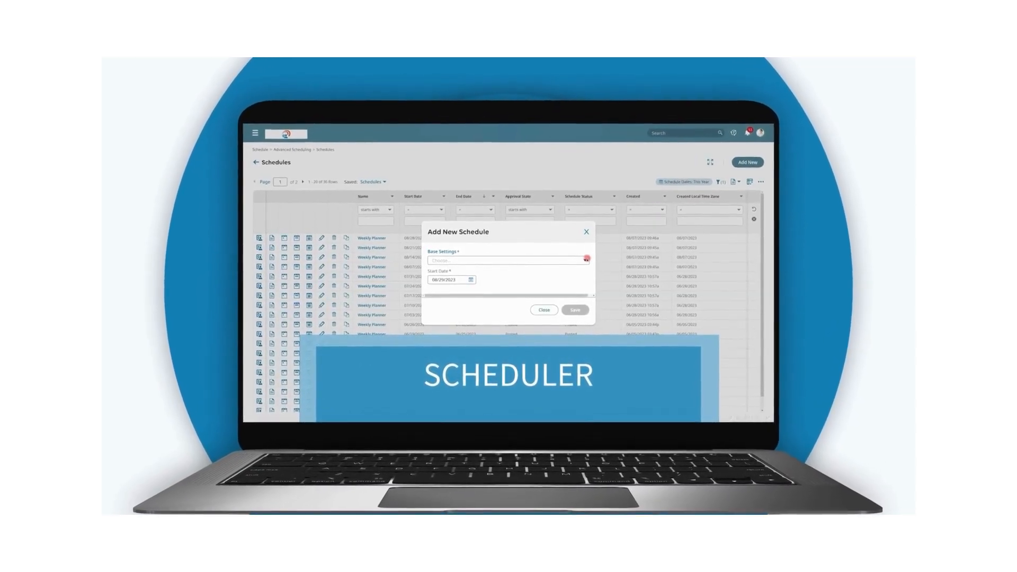
left_click(522, 272)
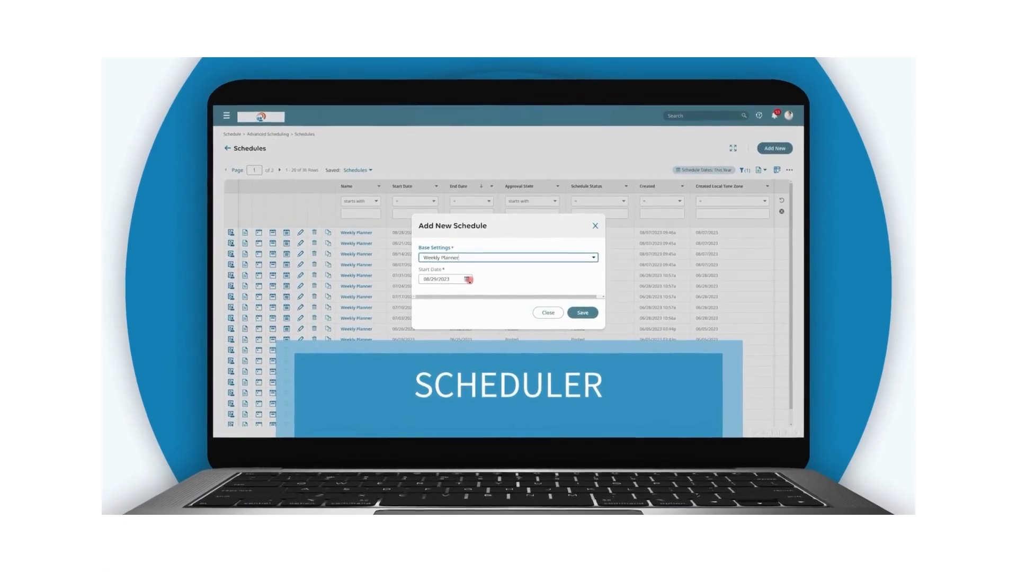
left_click(469, 280)
left_click(443, 293)
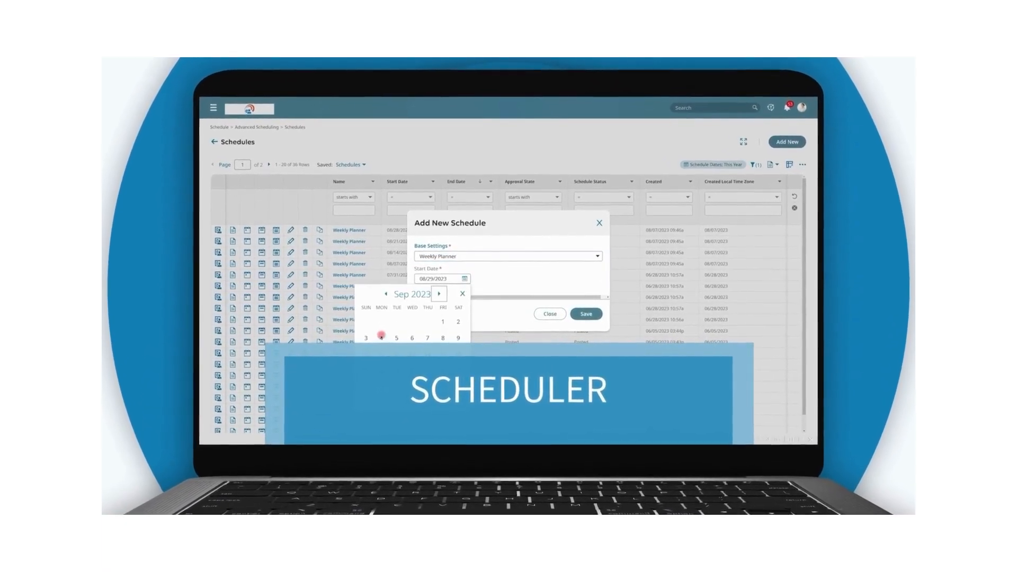
left_click(382, 336)
left_click(585, 313)
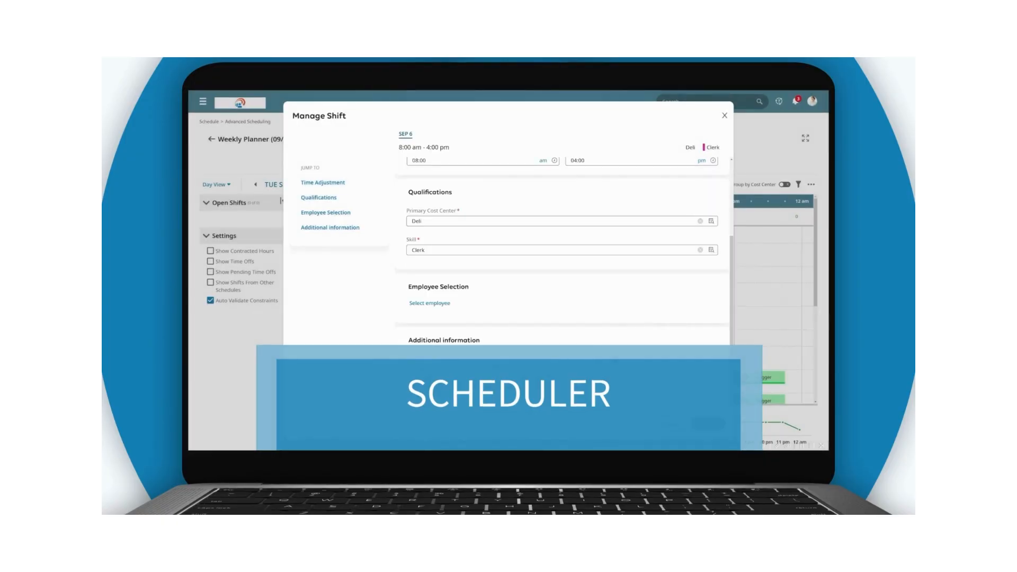
Step: Start employee selection for the Sep 6 Deli Clerk shift and select the Thursday Aug 31 Assistant Manager open shift
left_click(444, 303)
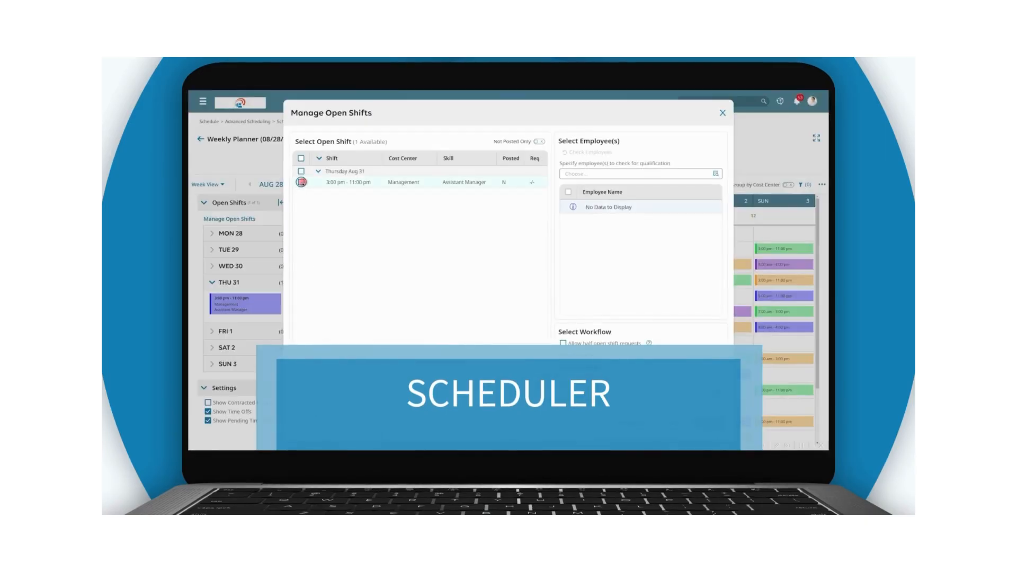
left_click(301, 182)
left_click(575, 148)
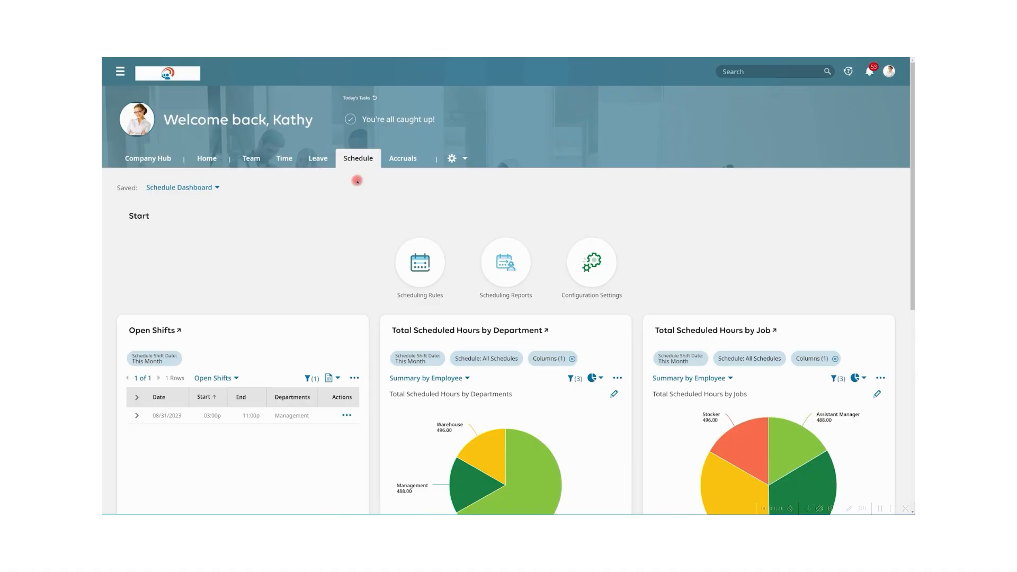
Step: Review the scheduled-hours charts and Daily Schedule on the Schedule Dashboard, and open the full Schedules list
scroll(357, 180, "down", 3)
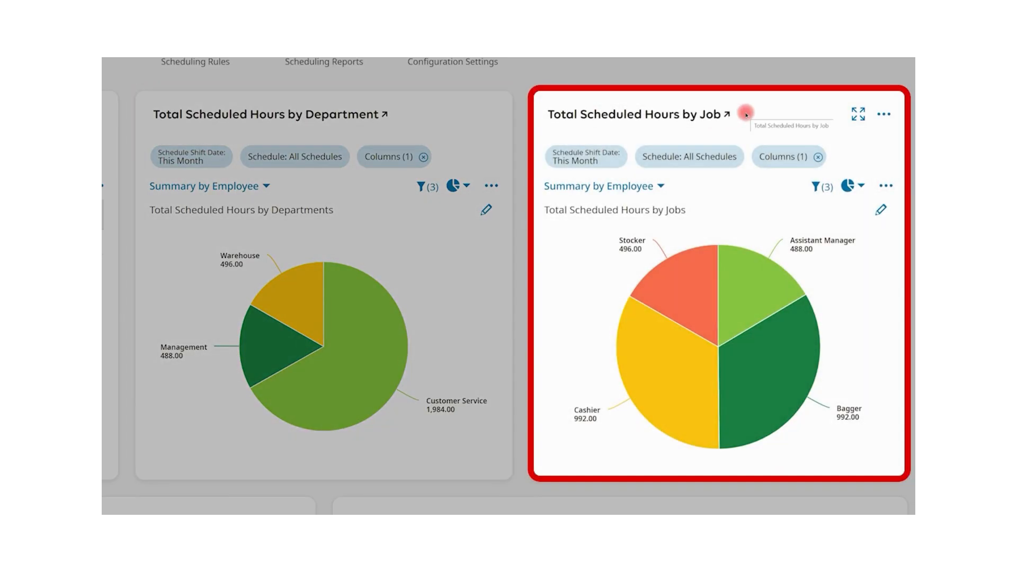
scroll(745, 111, "down", 6)
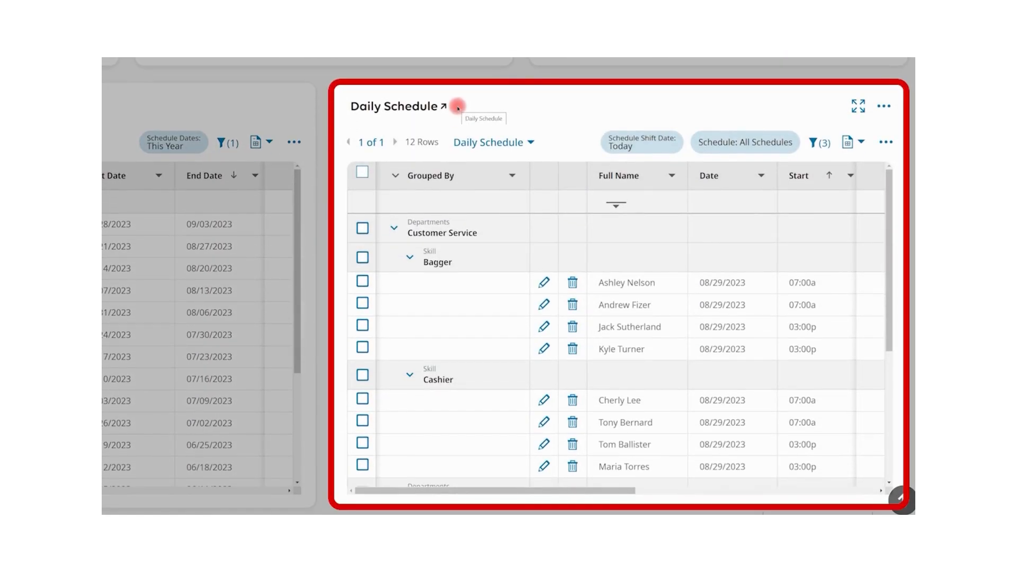
scroll(409, 106, "left", 7)
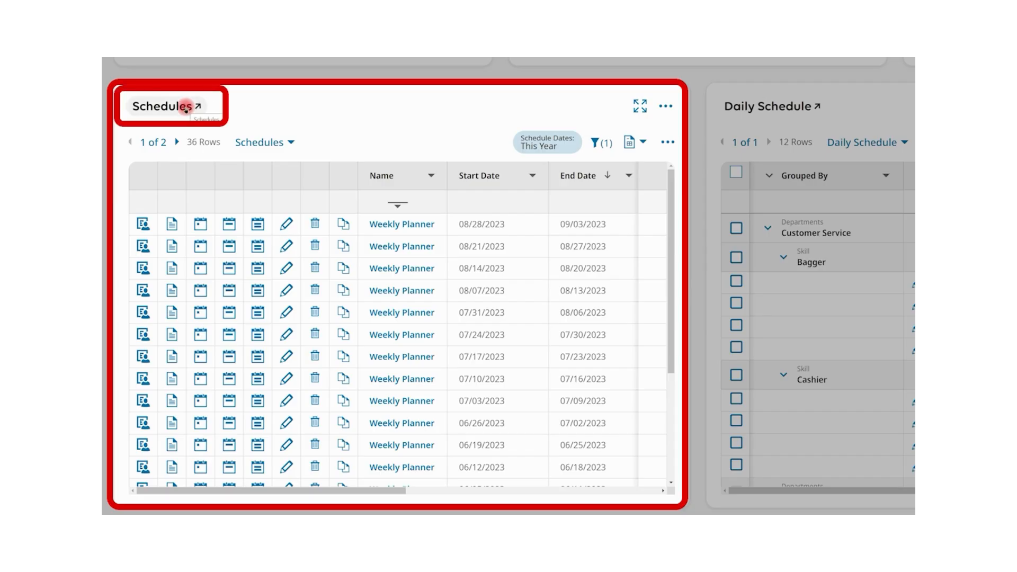
left_click(185, 108)
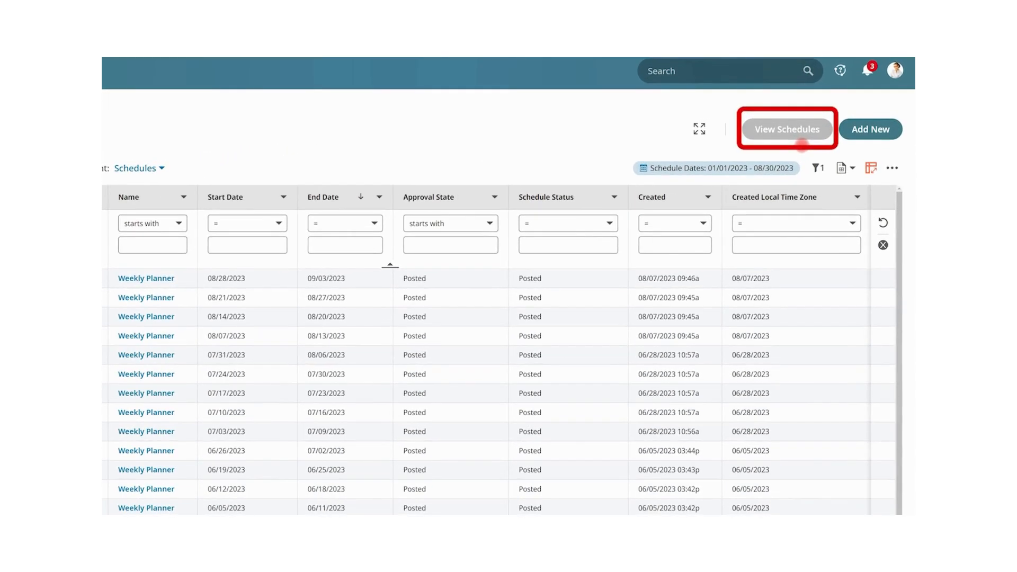
Step: Create a new schedule from the Weekly Planner base settings, starting 09/04/2023, and save it
left_click(855, 134)
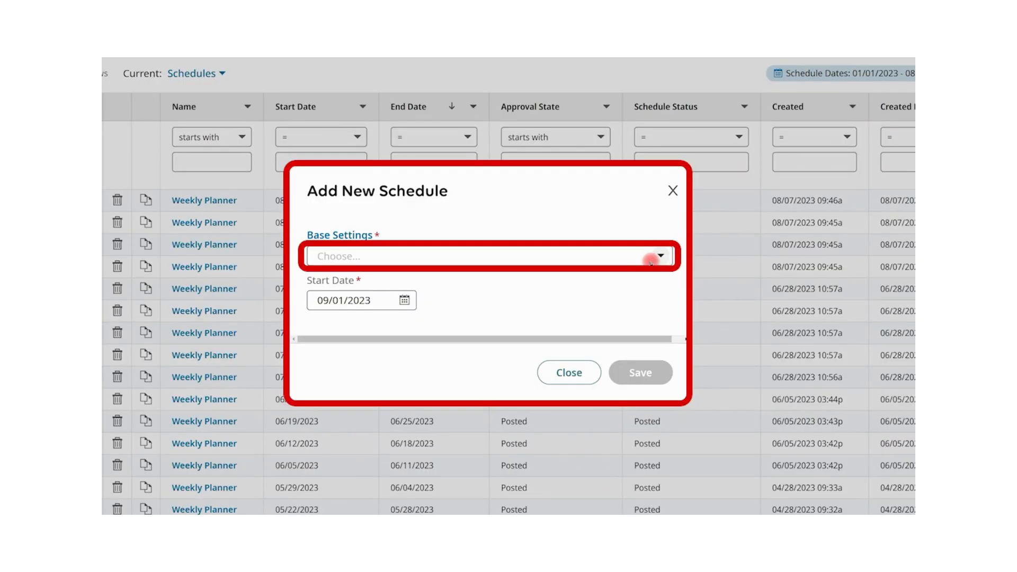
left_click(651, 259)
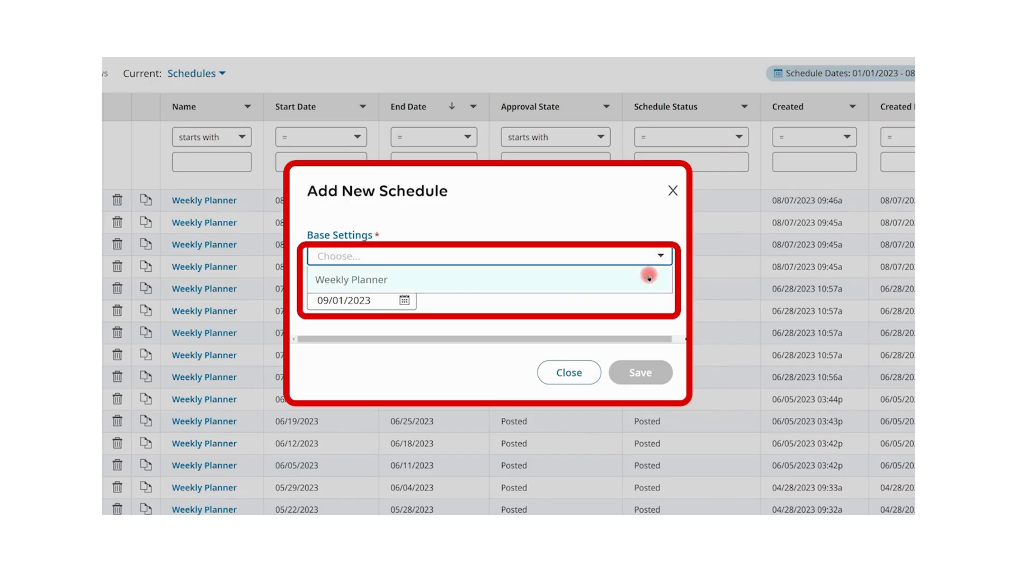
left_click(648, 276)
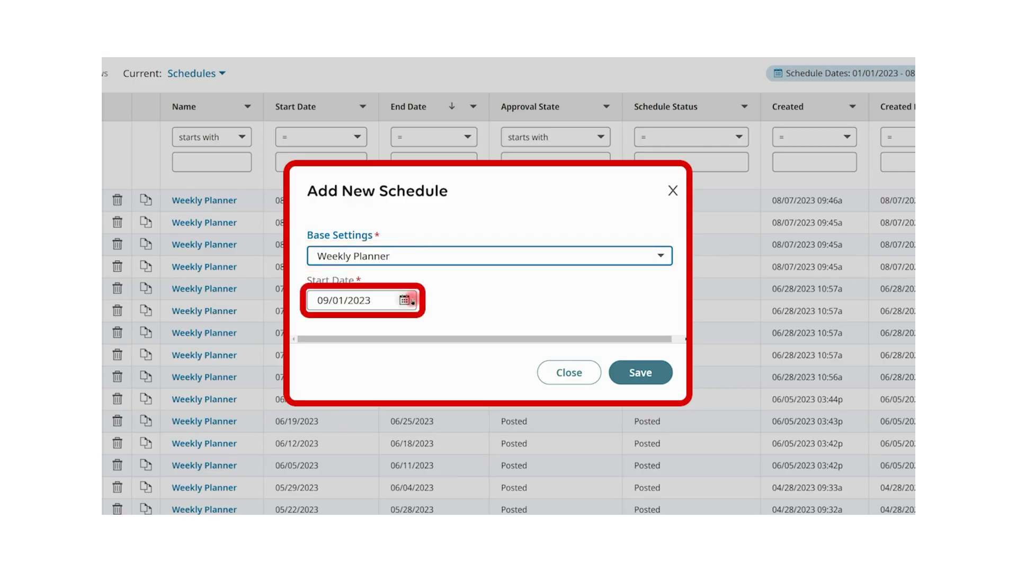
left_click(405, 300)
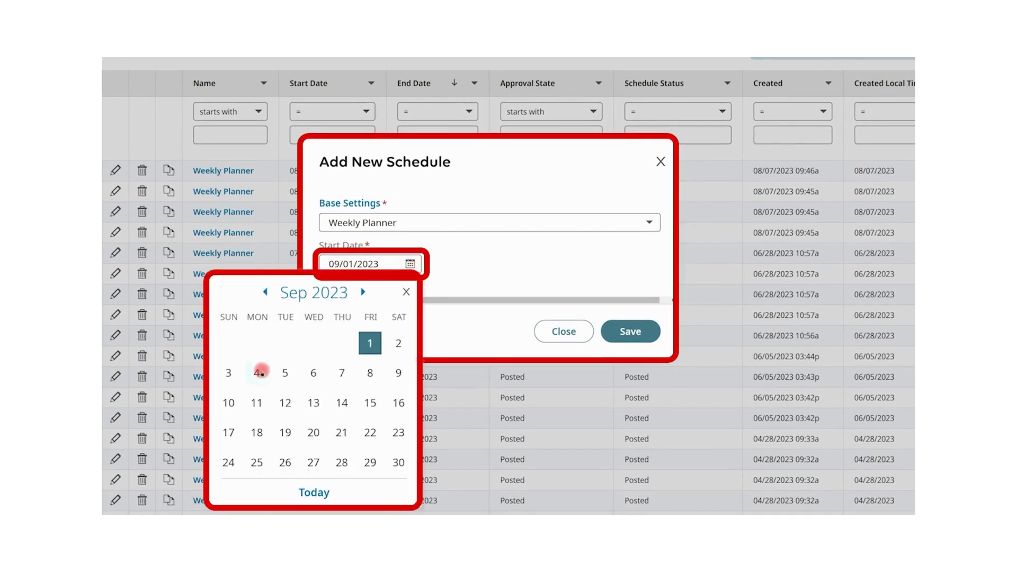
left_click(257, 372)
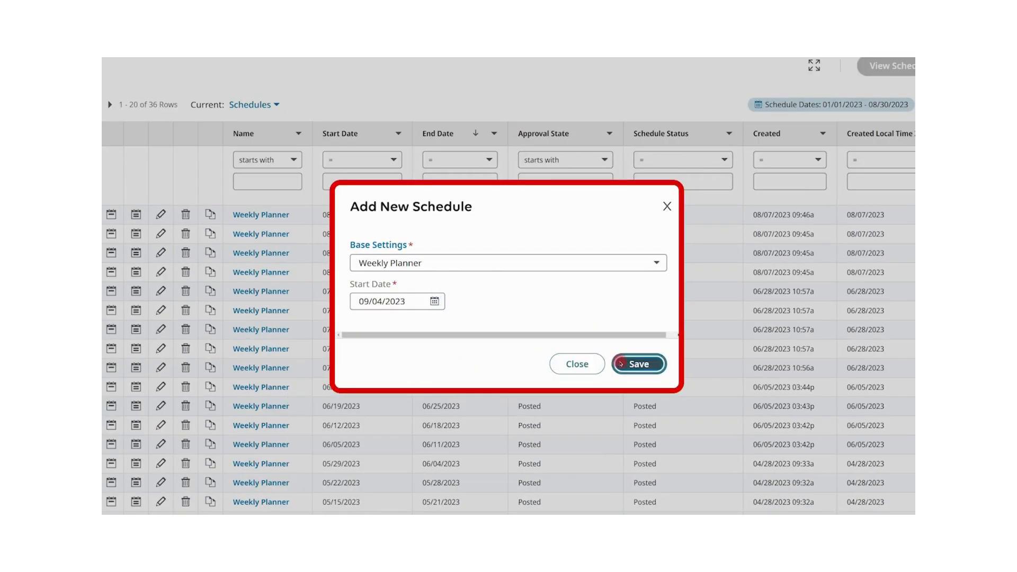
left_click(621, 364)
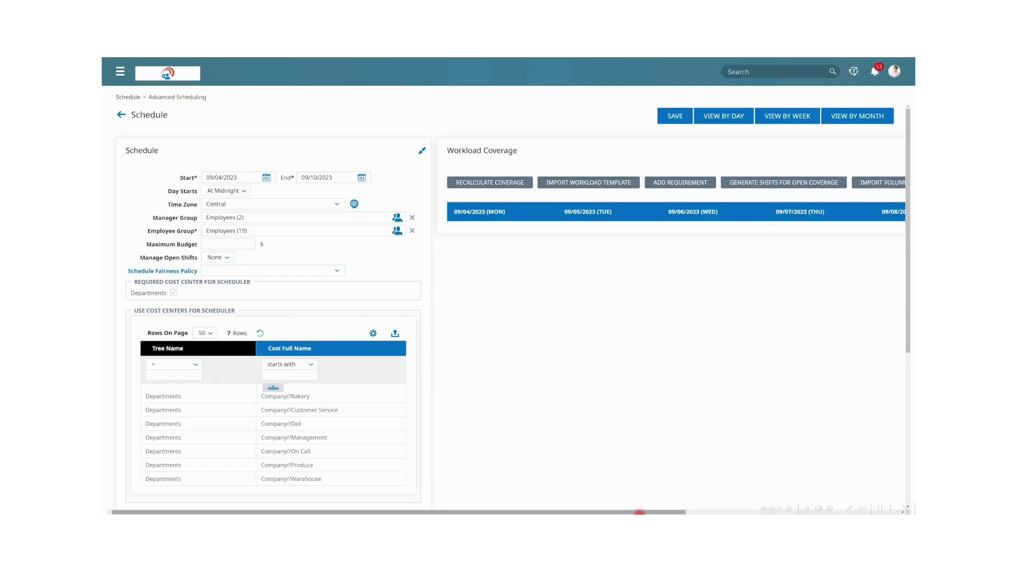
Step: Import the Weekly Schedule workload template into the schedule's workload coverage
left_click_drag(639, 513, 799, 512)
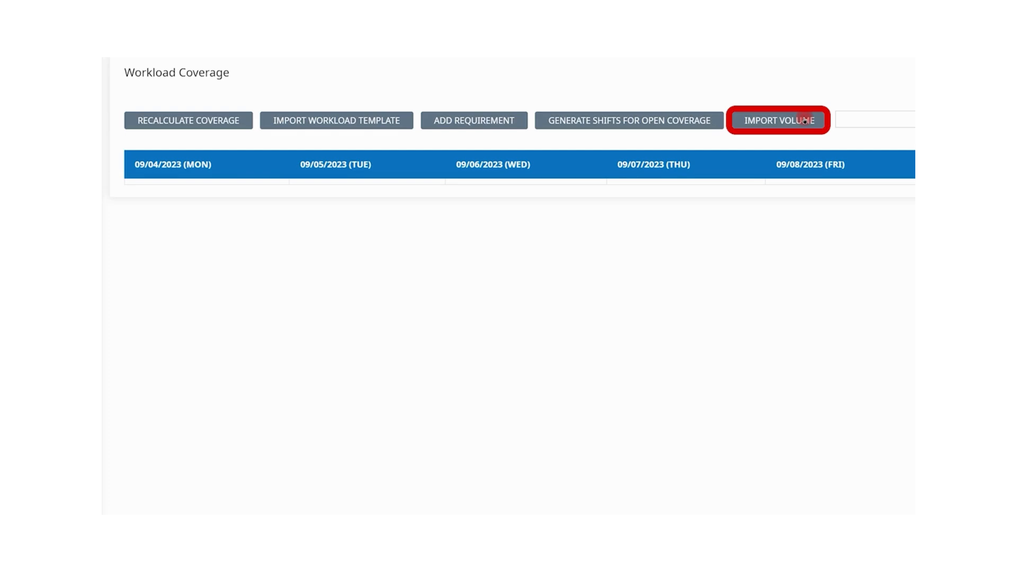
left_click(409, 121)
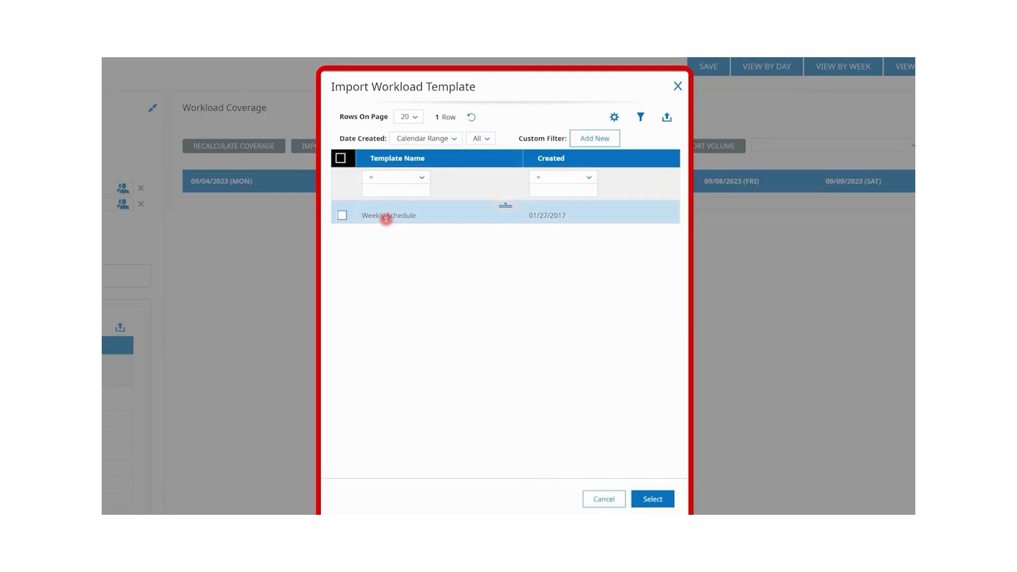
left_click(342, 216)
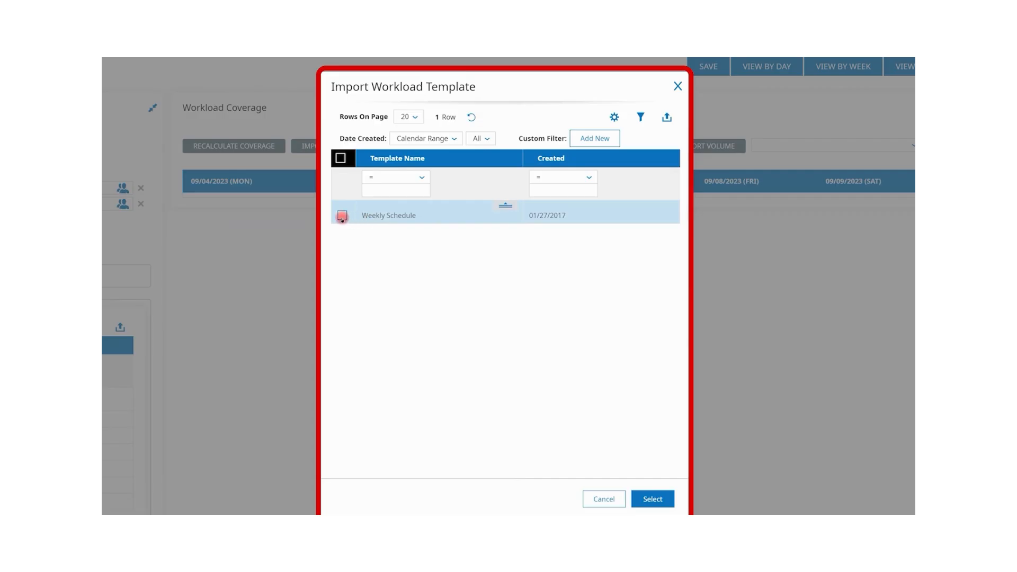
left_click(659, 501)
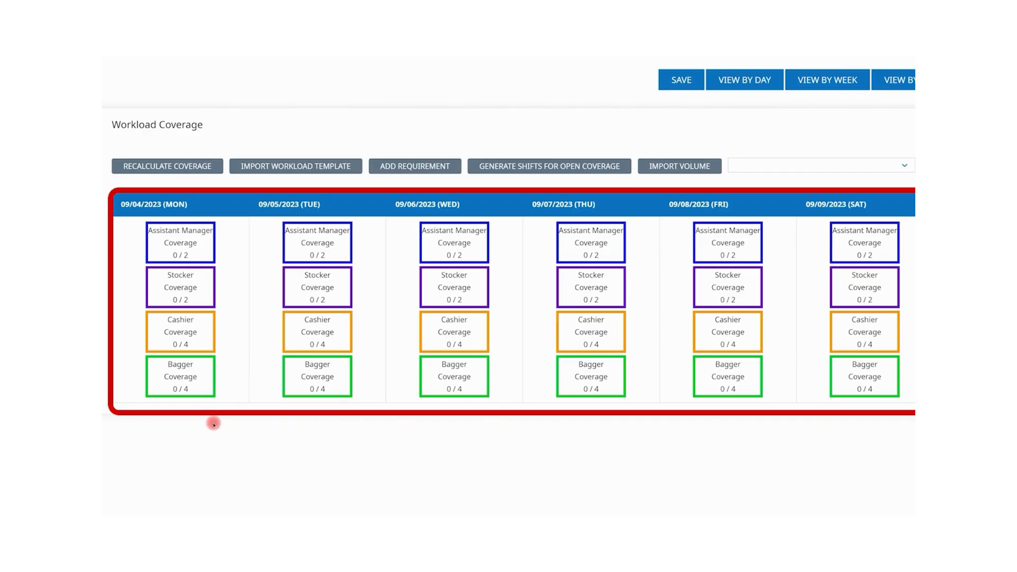
Step: Generate shifts for the open coverage of the 09/04/2023 schedule week
left_click(502, 169)
left_click(582, 361)
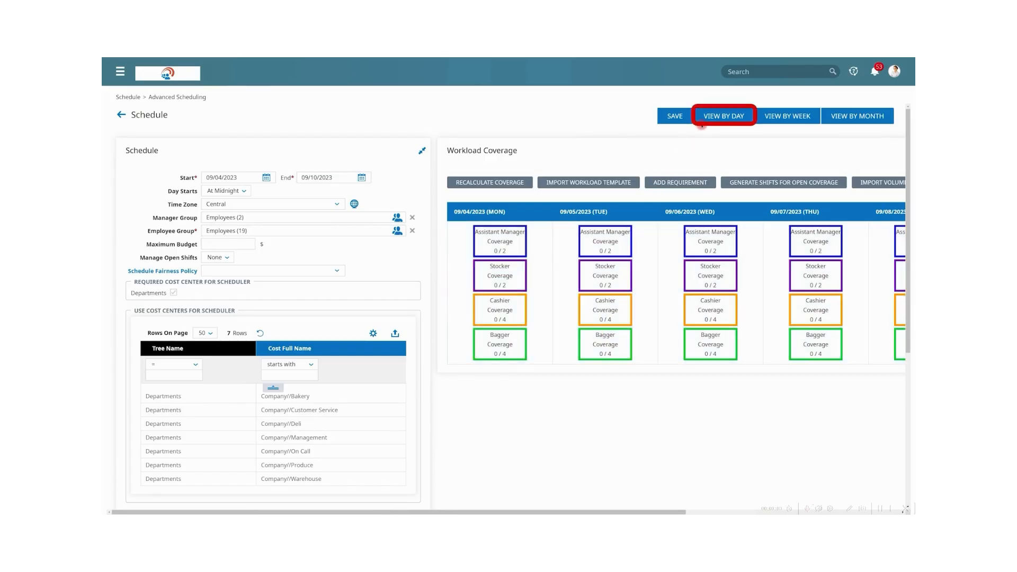
Step: View the schedule by day and inspect the details of the 7:00 am - 3:00 pm Bagger open shift
left_click(705, 119)
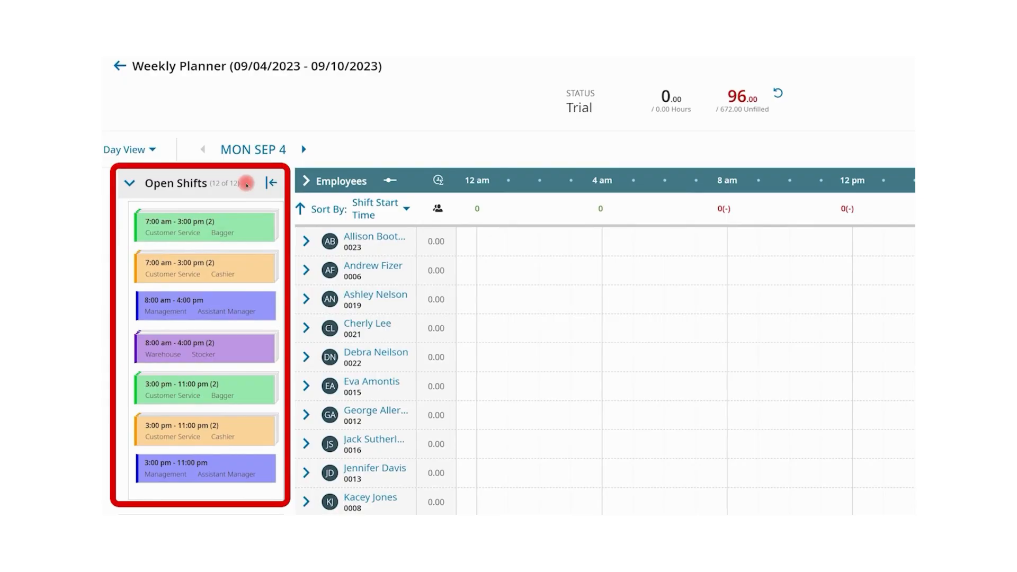
left_click(239, 231)
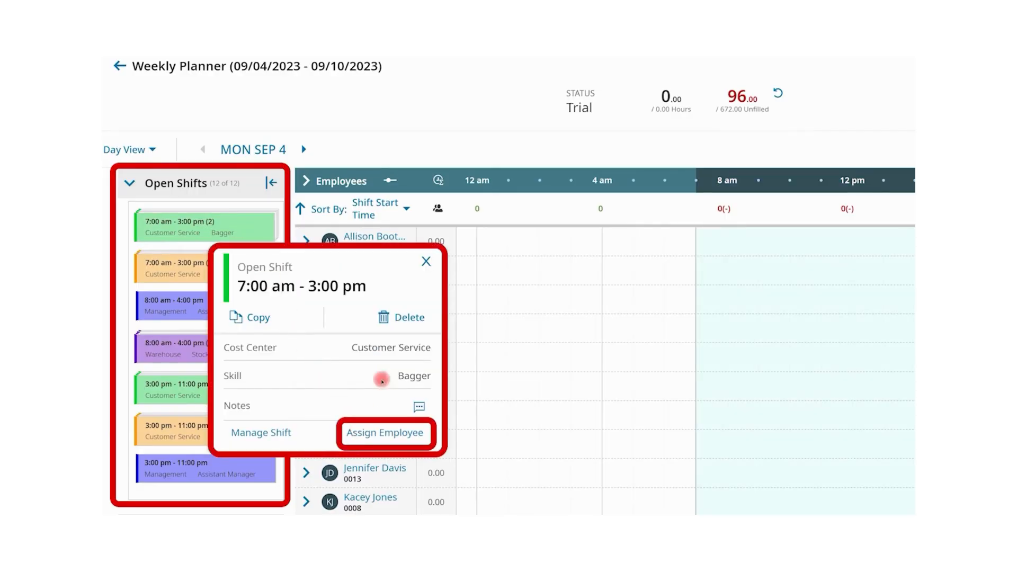
left_click(426, 261)
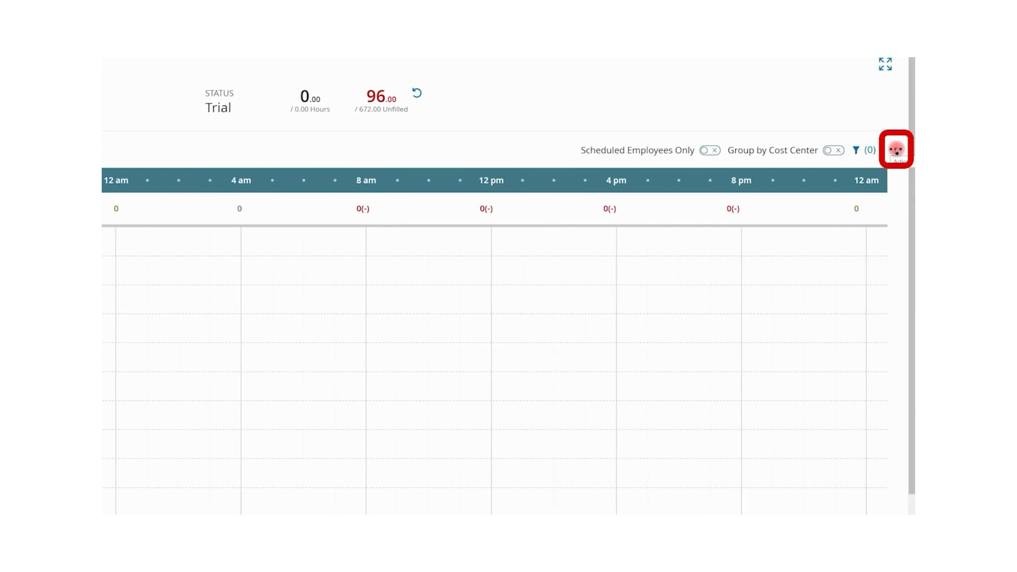
Step: Run the automatic shift assignment for the Weekly Planner schedule and dismiss the drag-and-drop tip
left_click(896, 150)
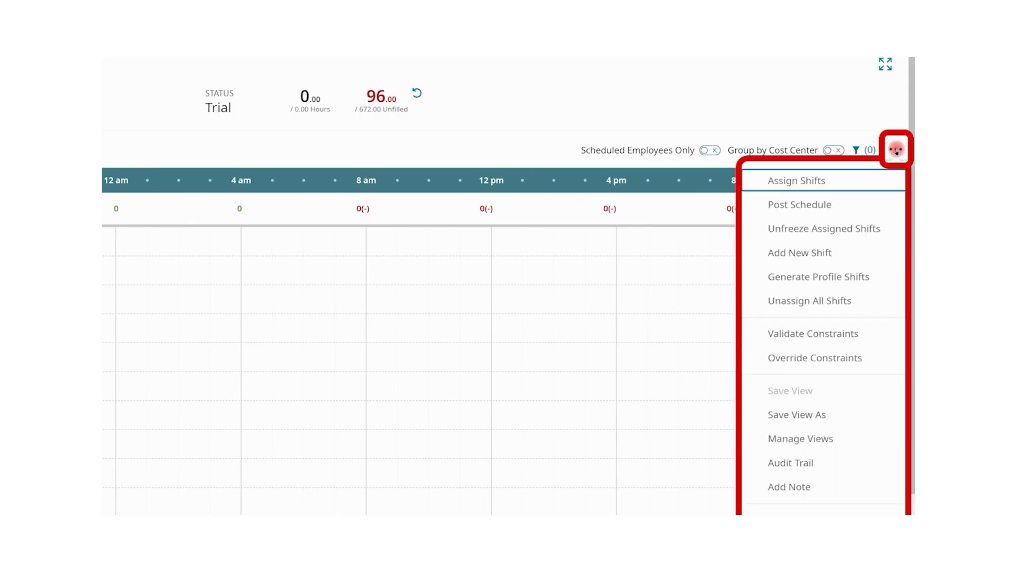
left_click(889, 182)
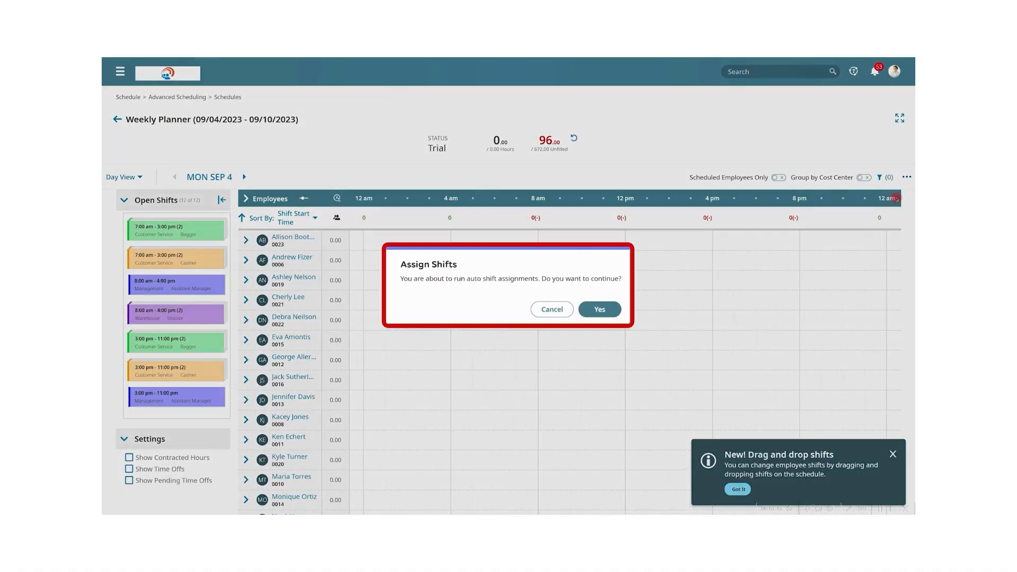
left_click(476, 337)
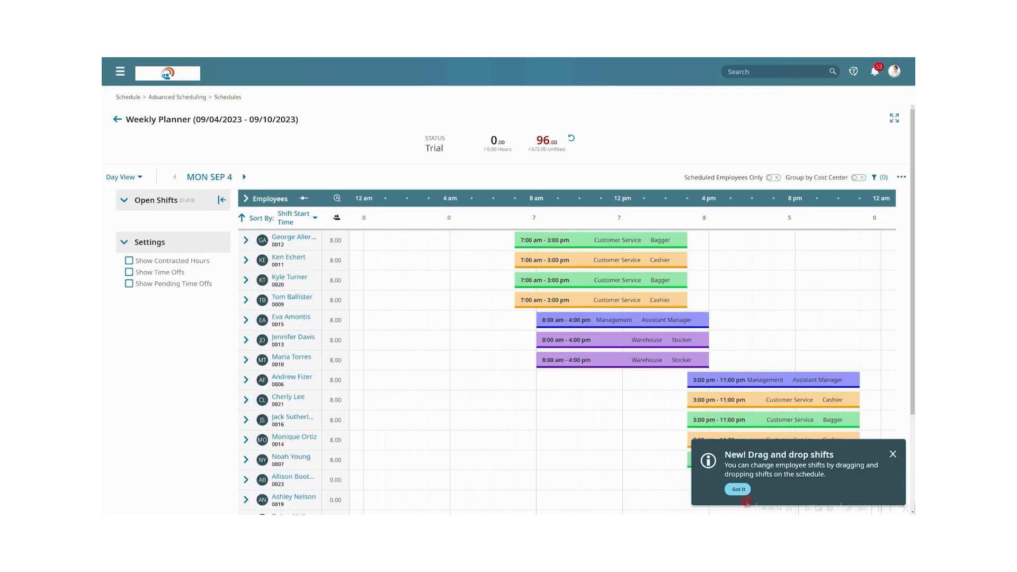
left_click(739, 490)
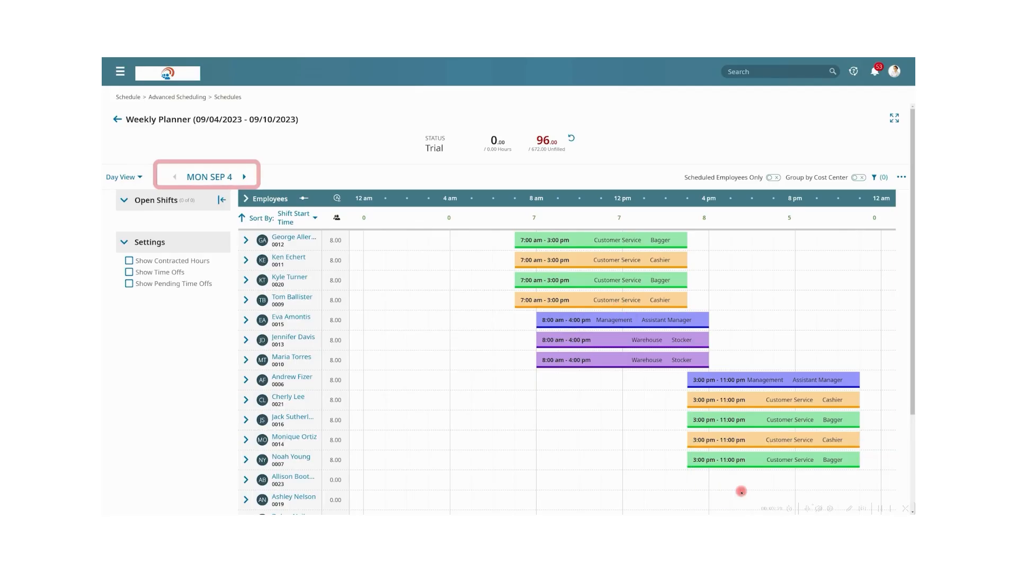
Step: Show the schedule for Tuesday, September 5 and refresh its hours and cost totals
left_click(244, 177)
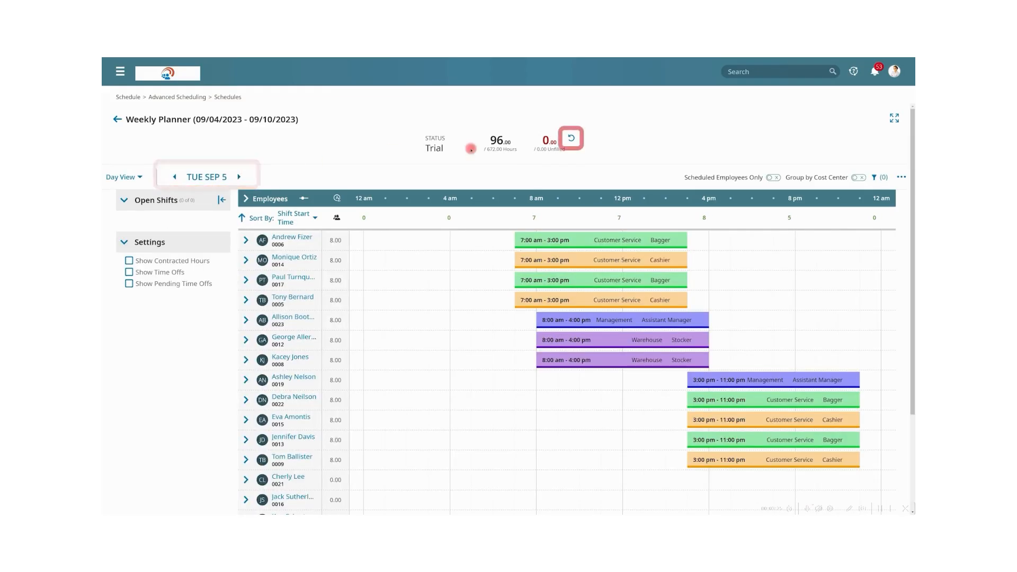
left_click(570, 139)
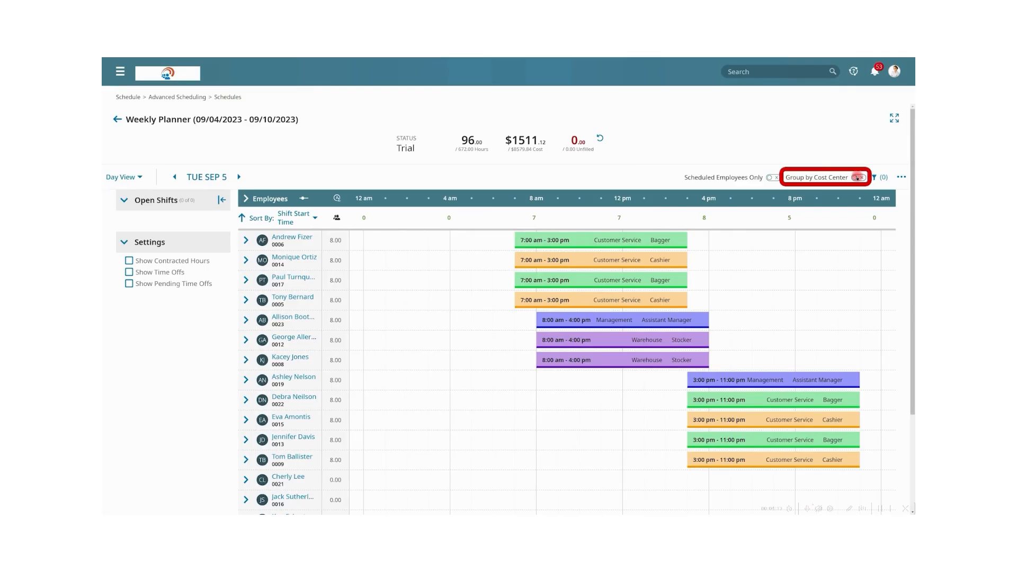
Step: Group the day's schedule by cost center and limit it to scheduled employees only
left_click(858, 178)
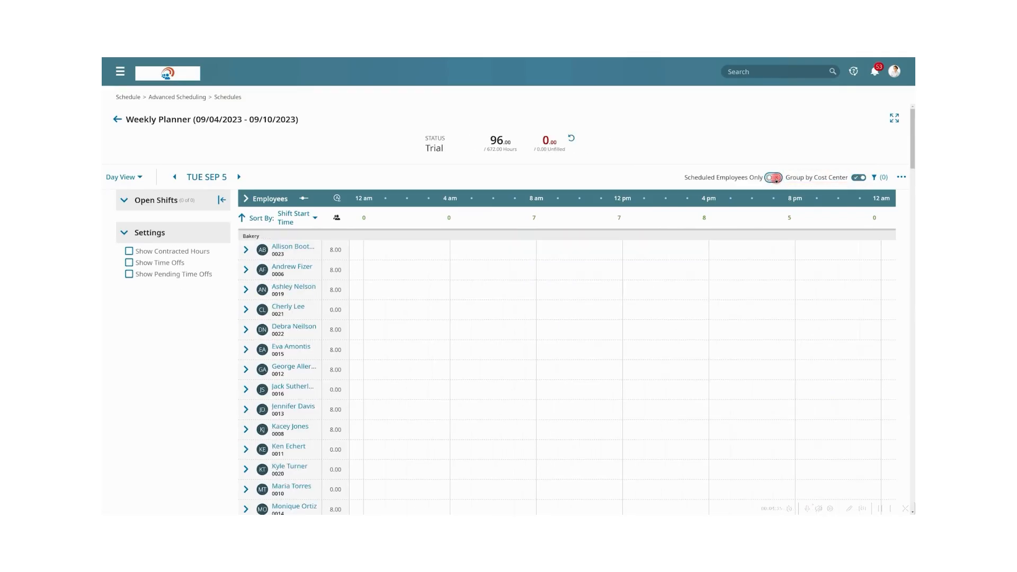
left_click(773, 178)
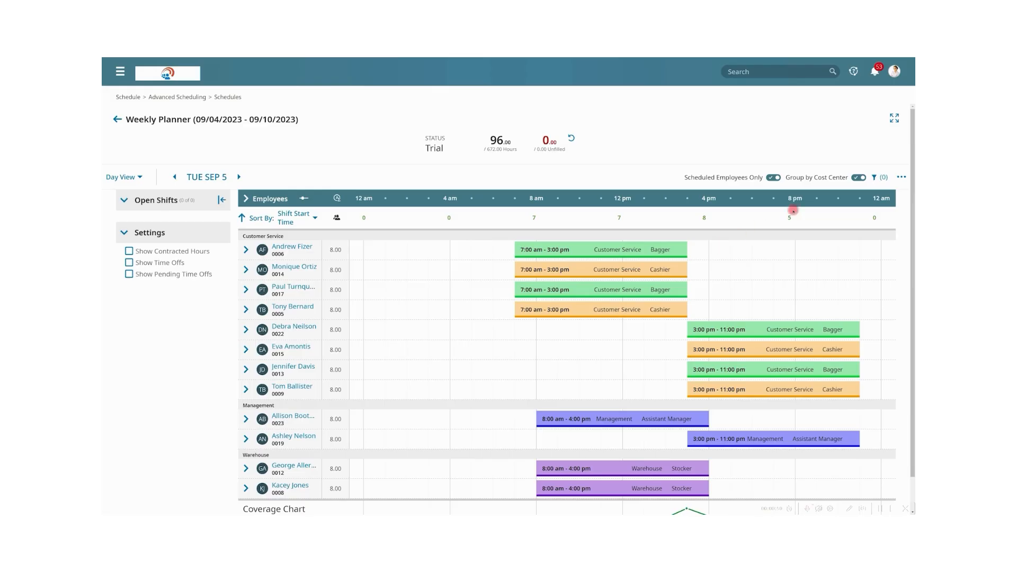
Step: Start a new shift for the schedule and set its date to 09/06/2023
left_click(901, 177)
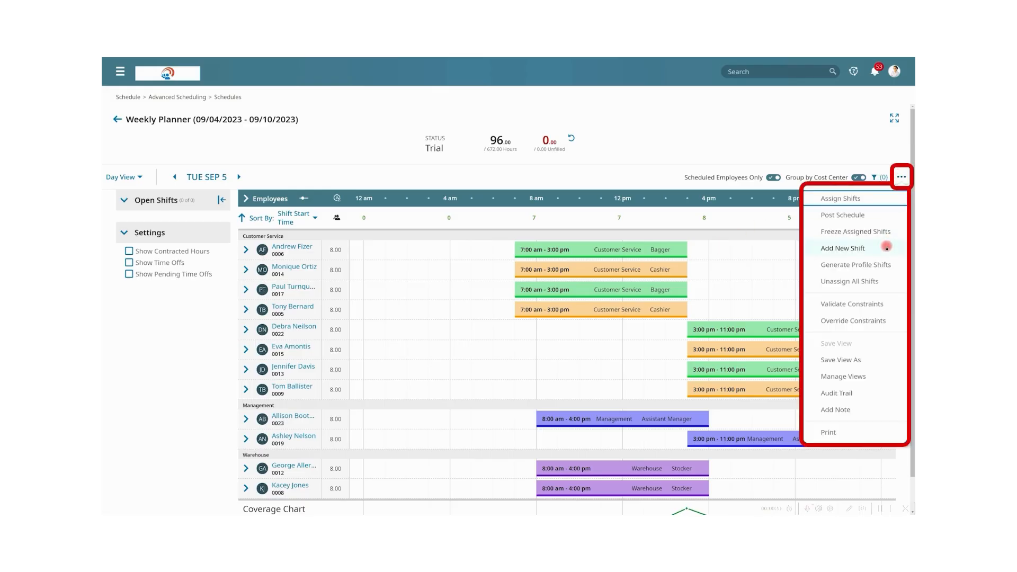
left_click(886, 247)
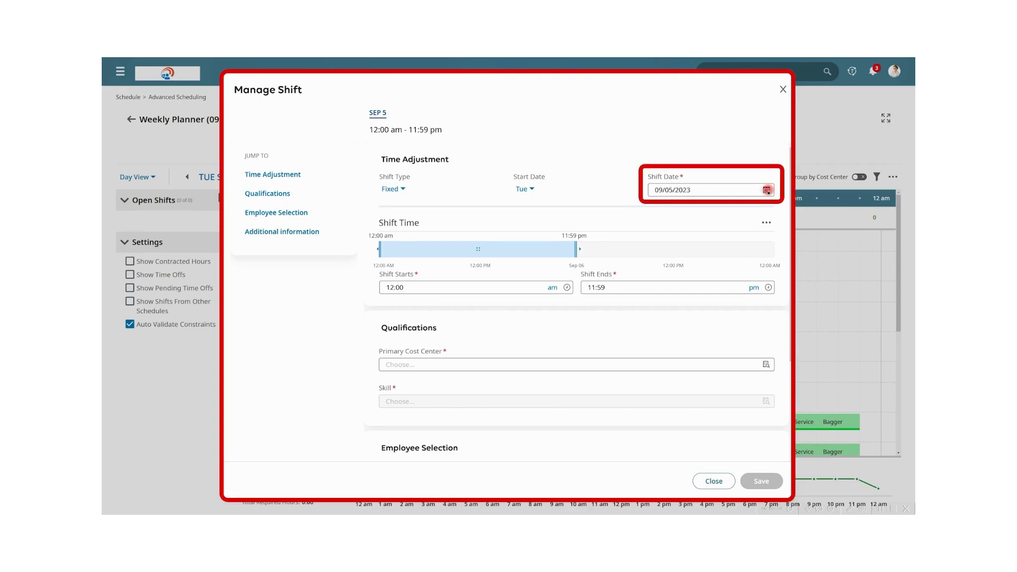
left_click(766, 190)
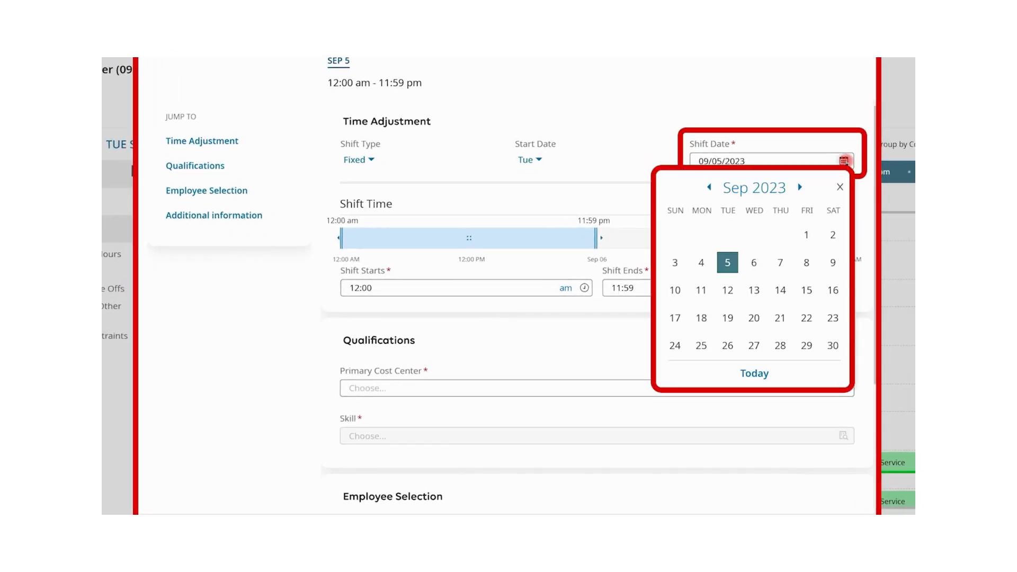
left_click(756, 263)
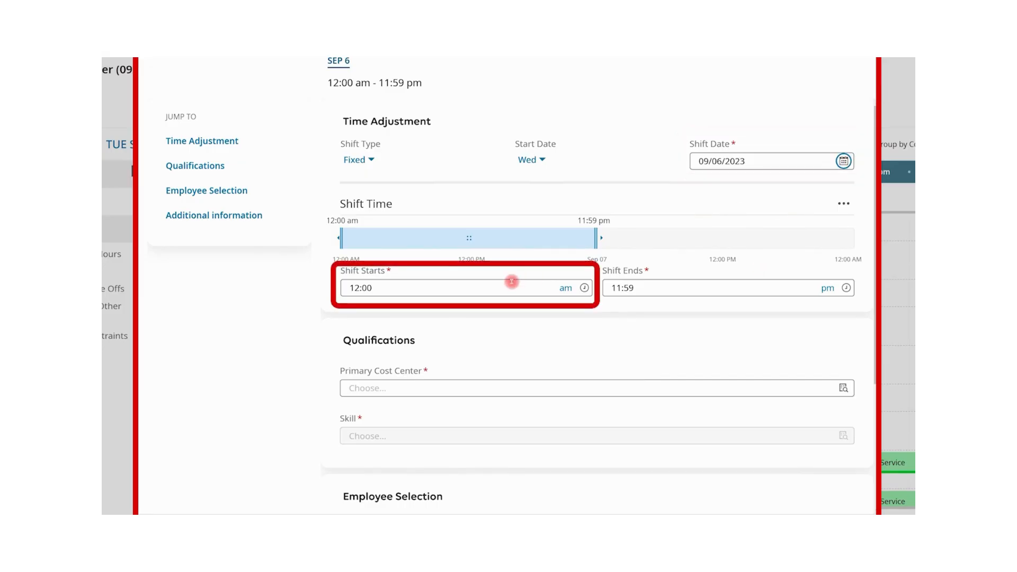
Step: Set the new shift to start at 8:00 am and end at 4:00 pm
left_click_drag(512, 282, 342, 290)
type("8")
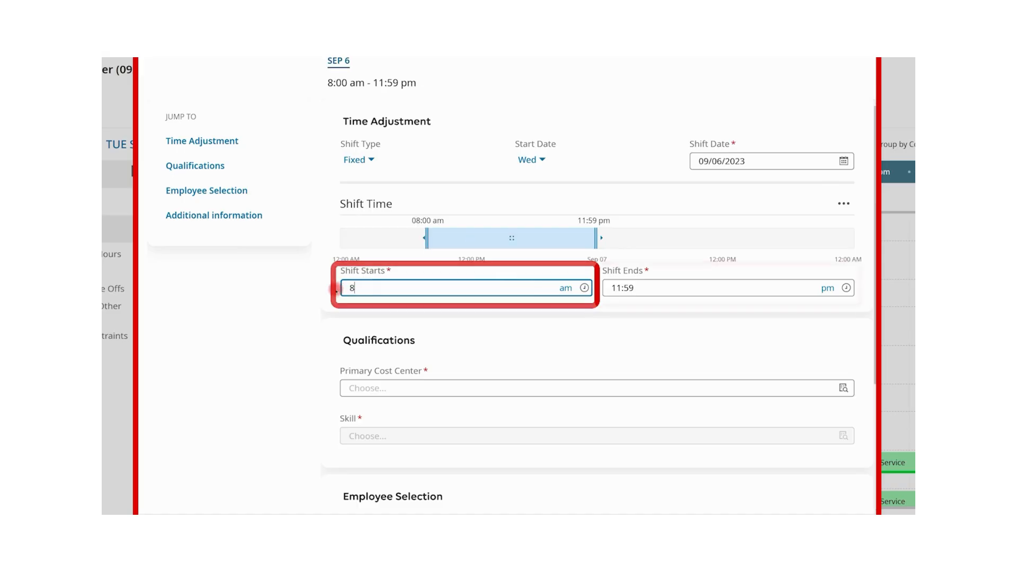
key("Tab")
type("4")
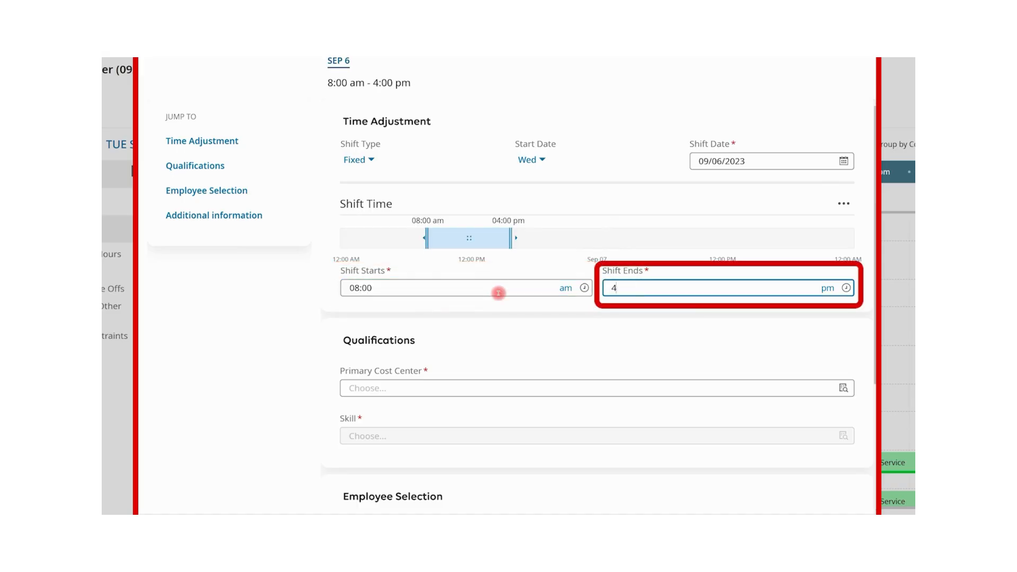
left_click(519, 308)
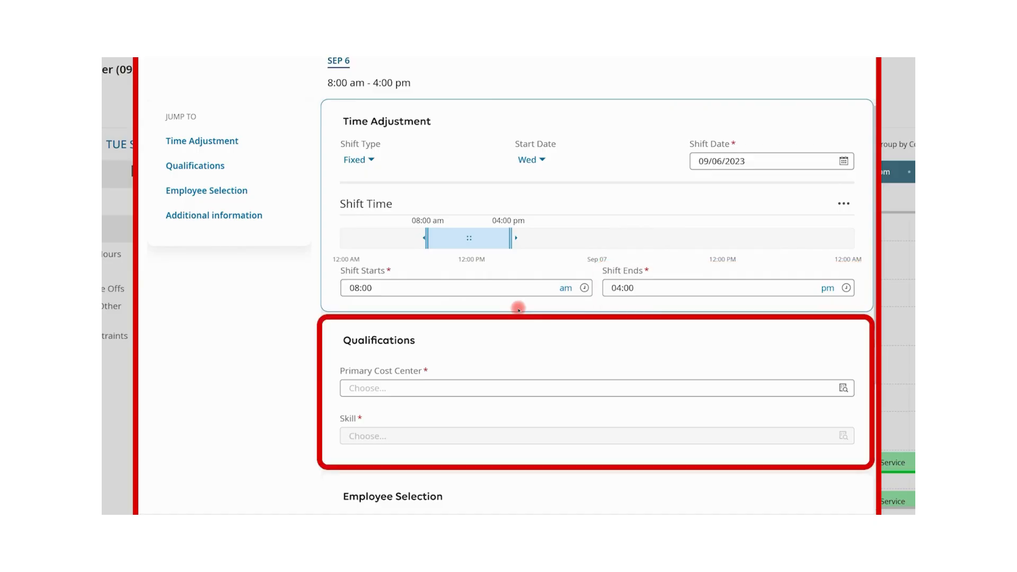
Step: Assign the new shift the primary cost center Deli and the skill Clerk
left_click(843, 388)
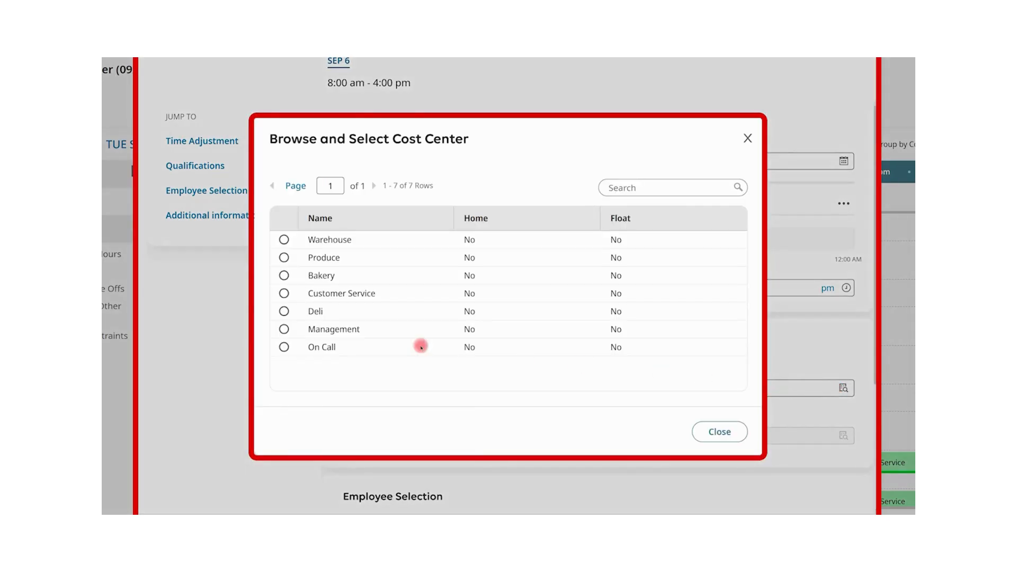
left_click(284, 312)
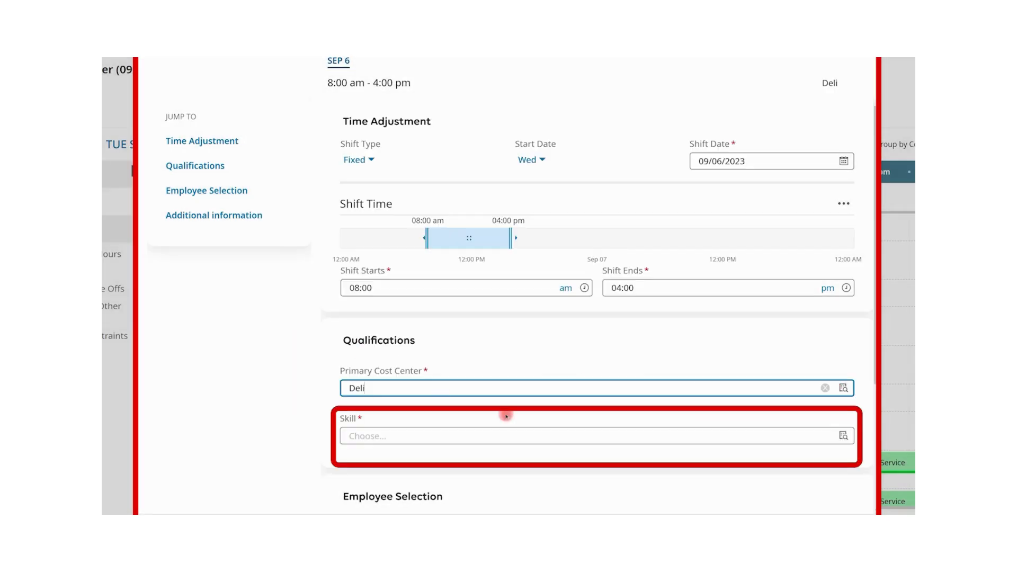
left_click(844, 436)
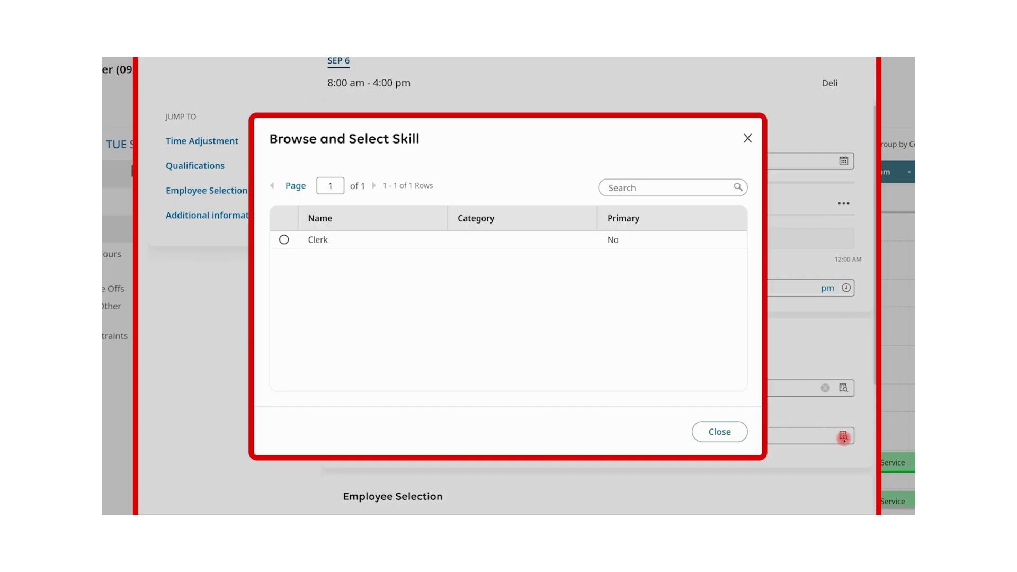
left_click(284, 239)
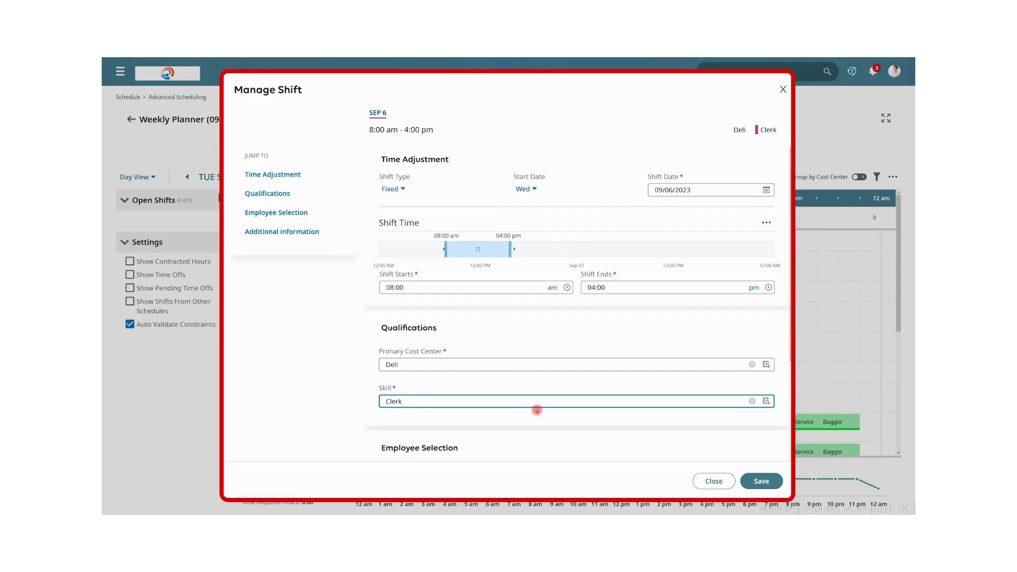
Step: Examine the available shift counts in the new shift's additional information, then leave the selection without choosing another count
scroll(538, 412, "down", 2)
scroll(538, 412, "down", 1)
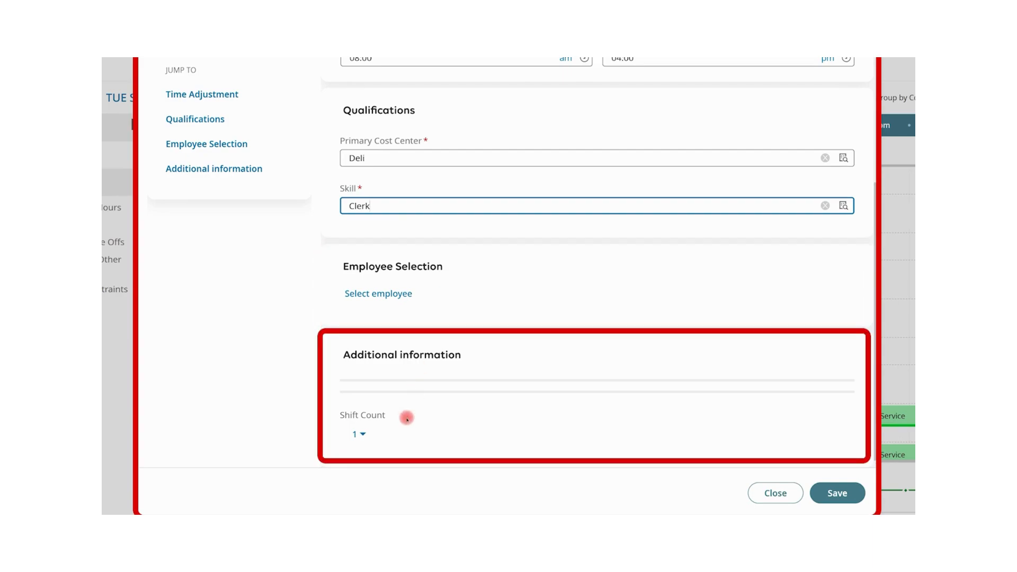
left_click(358, 434)
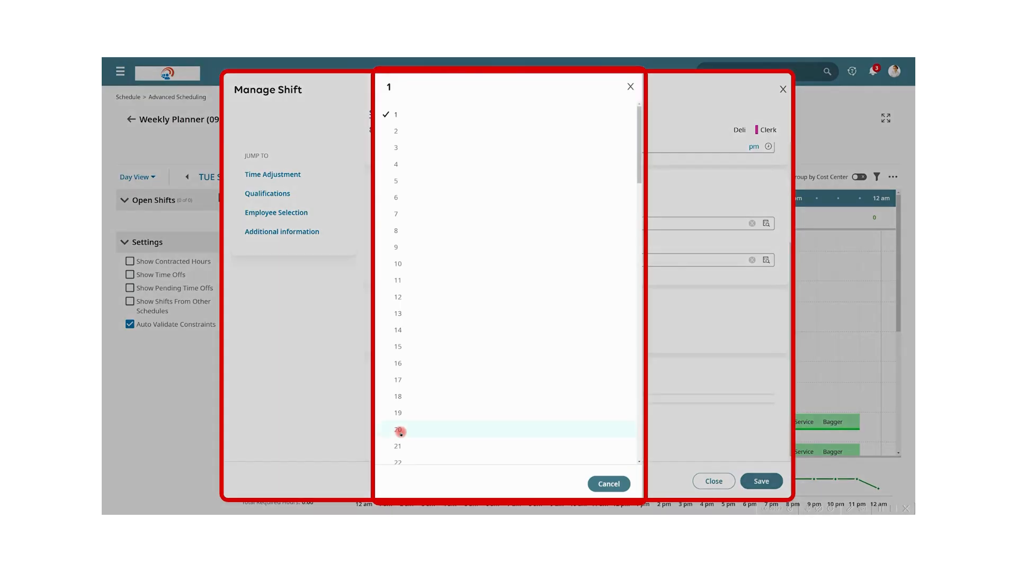
left_click(600, 483)
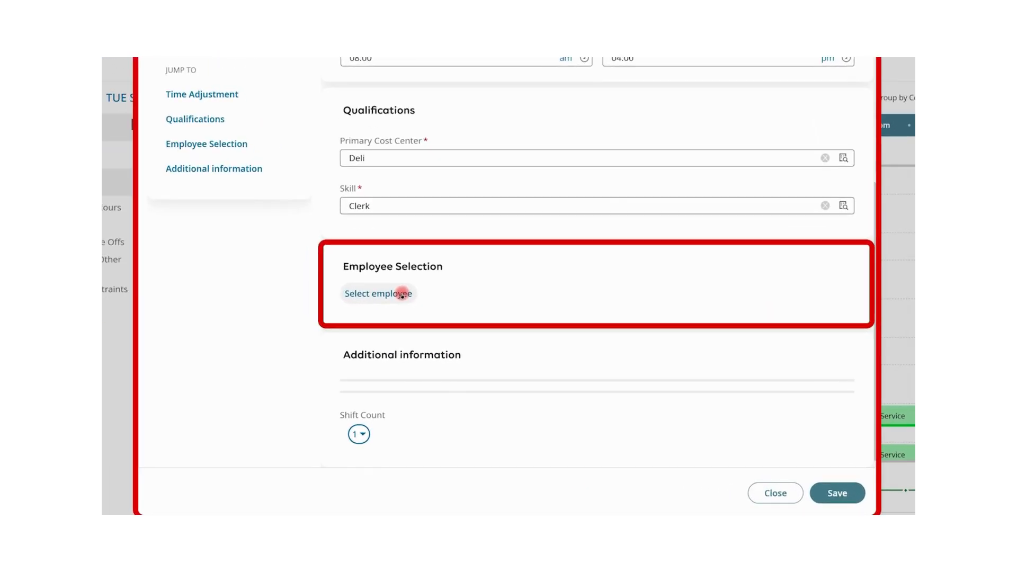
Step: Check the qualified and other employees for the Deli Clerk shift, assign the first qualified employee, and save the shift
left_click(402, 295)
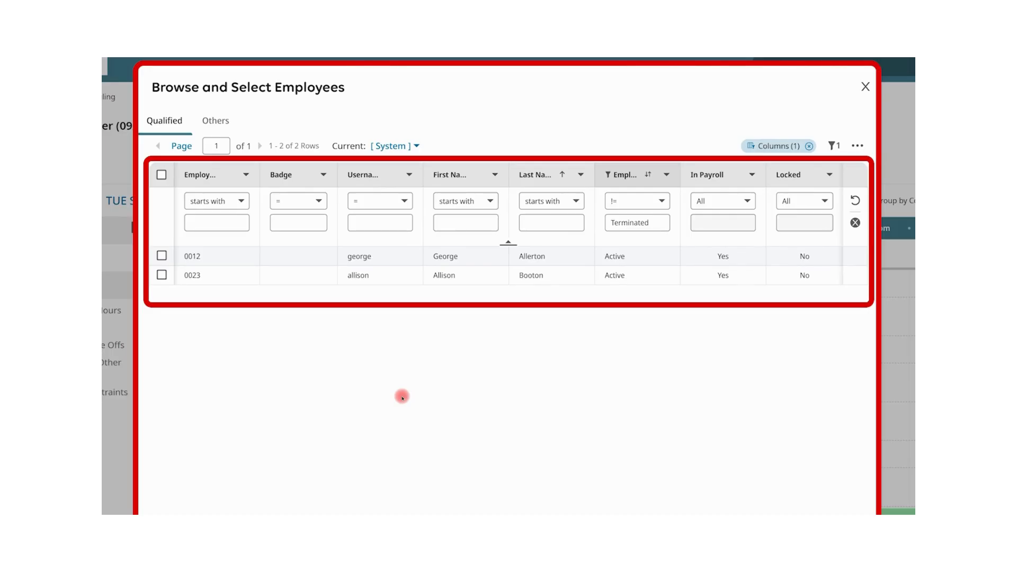
left_click(204, 127)
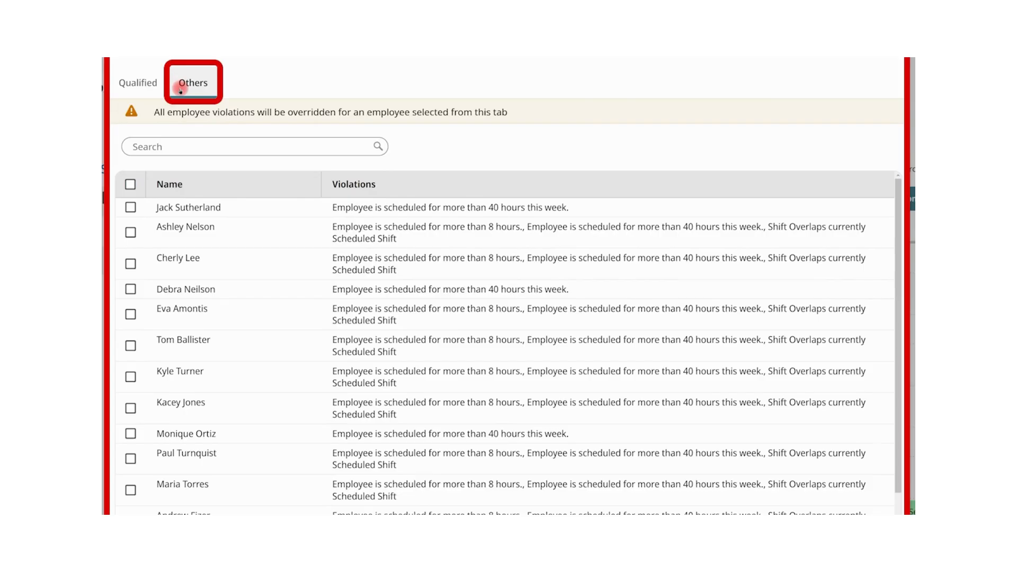
left_click(148, 85)
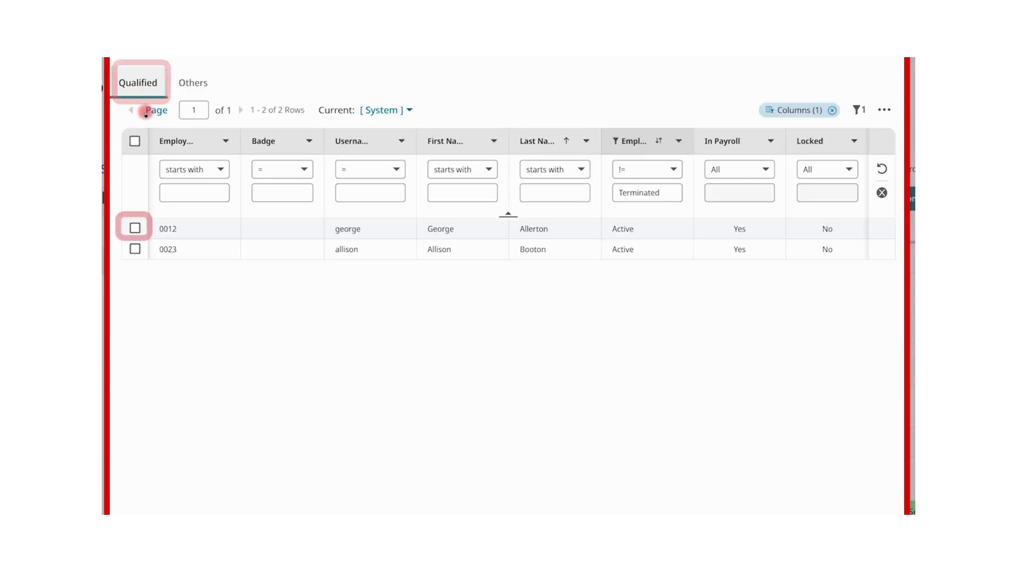
left_click(136, 227)
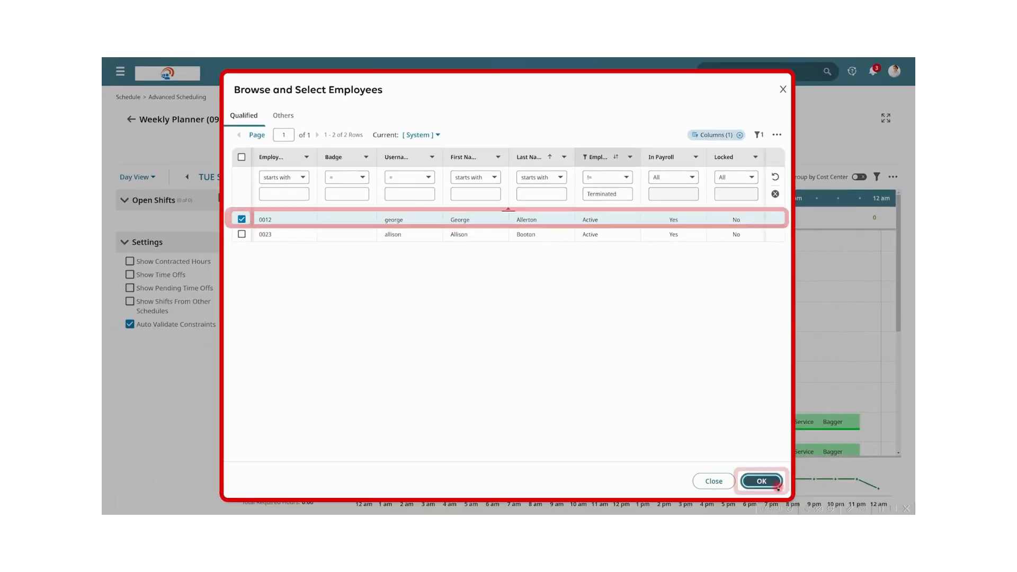
left_click(763, 481)
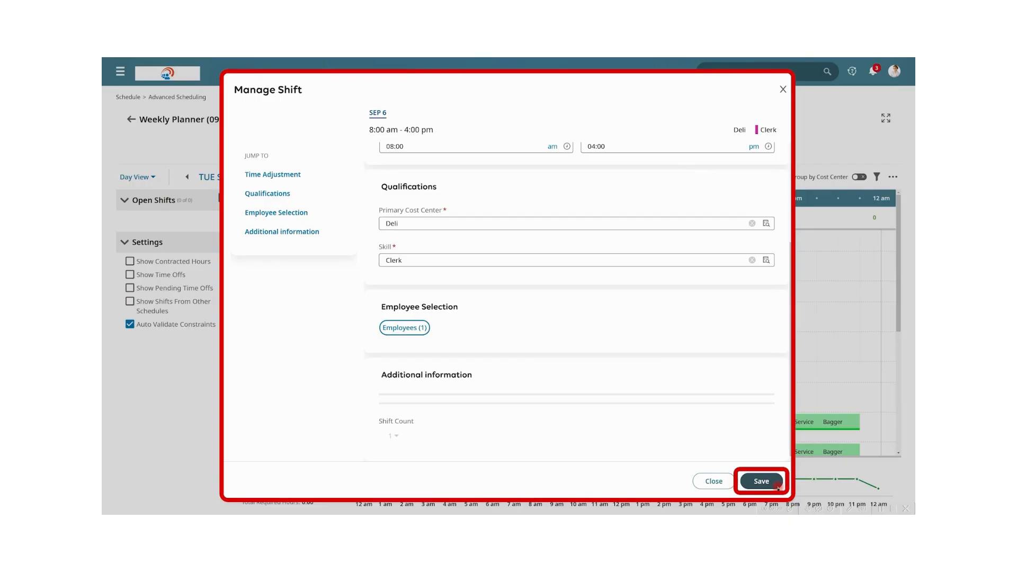
left_click(778, 487)
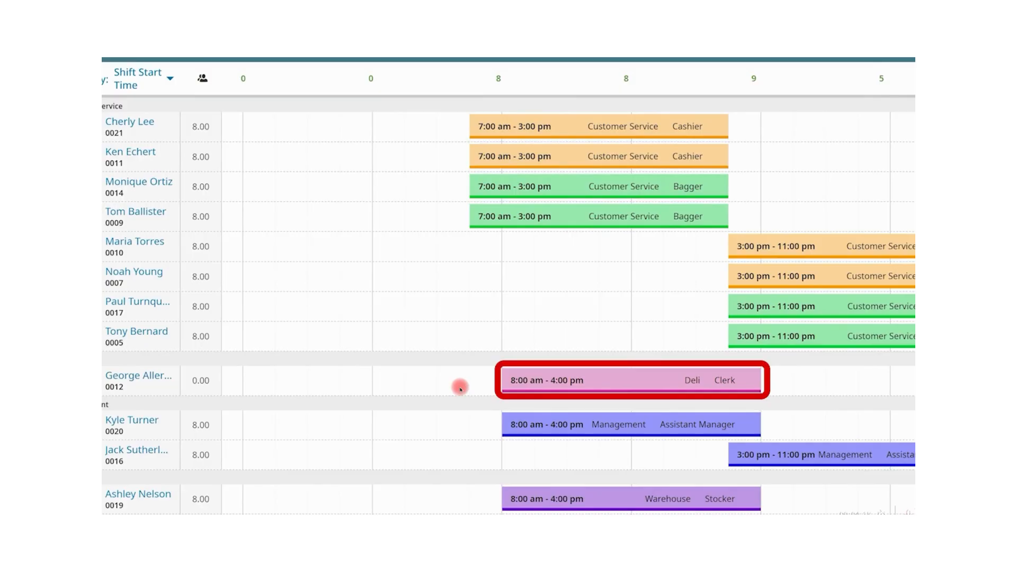
Step: Review the Deli Clerk shift's details, shift time options, qualifications and assigned employee, and close it without saving
left_click(555, 388)
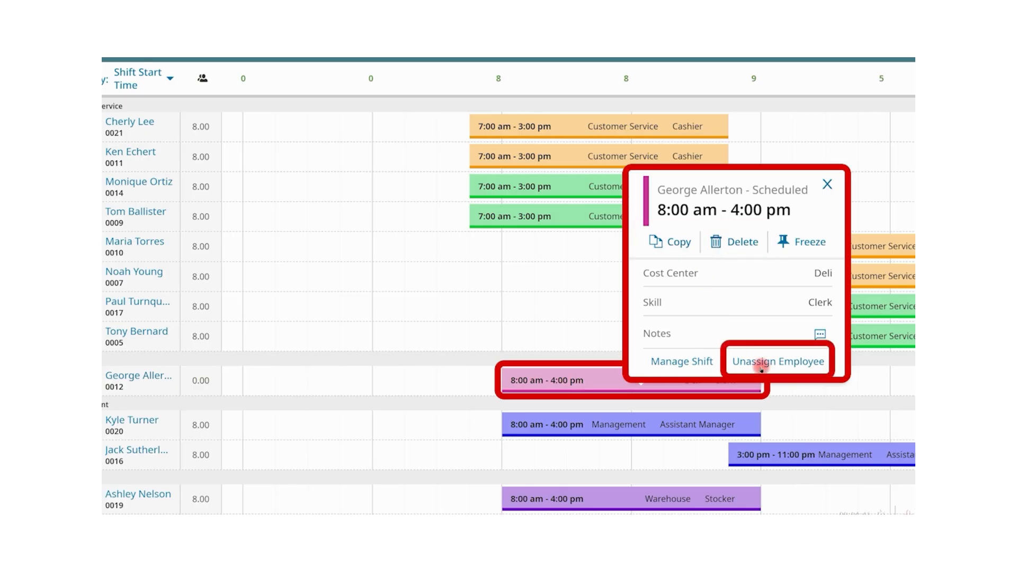
left_click(690, 365)
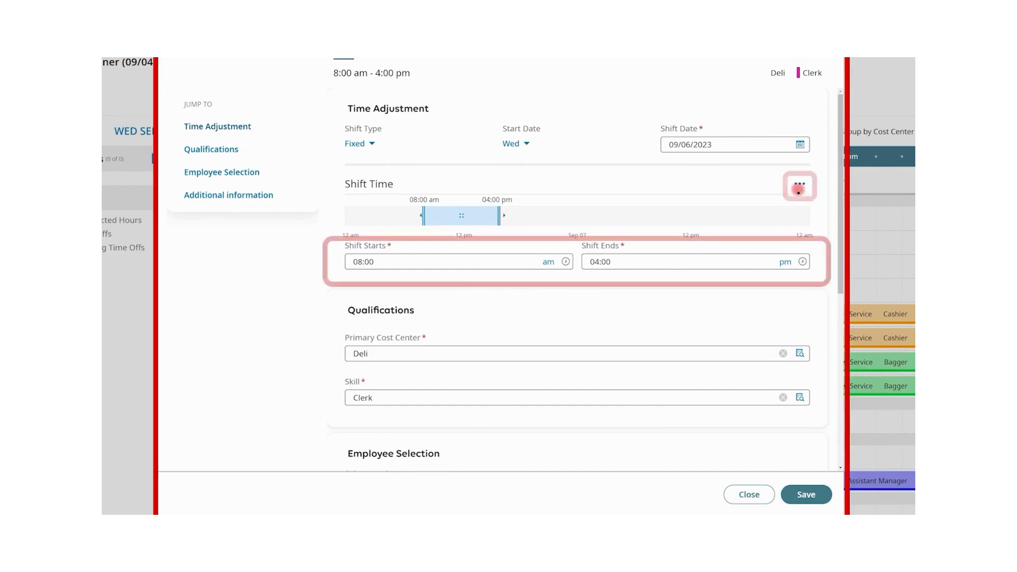
left_click(800, 184)
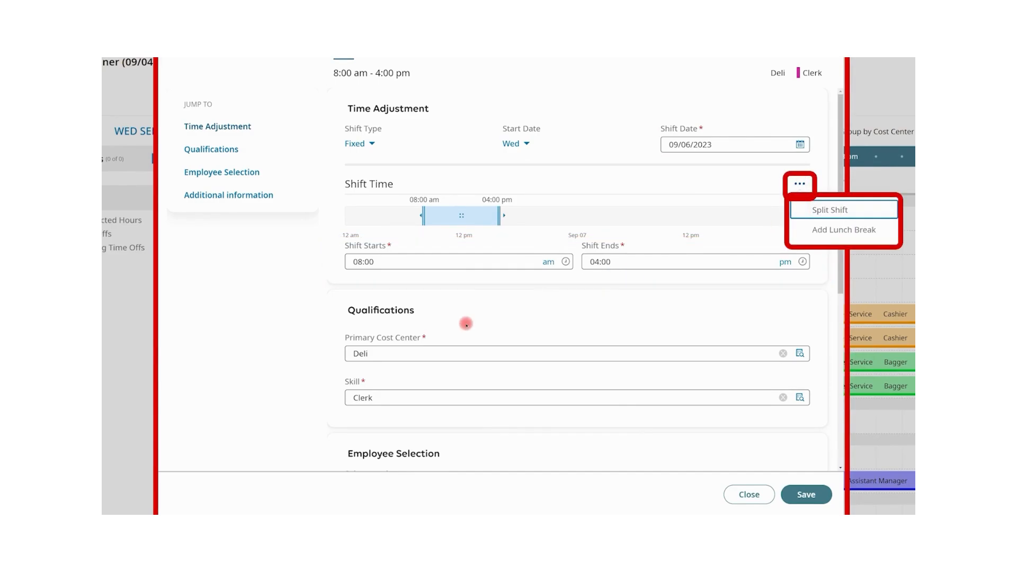
left_click(448, 337)
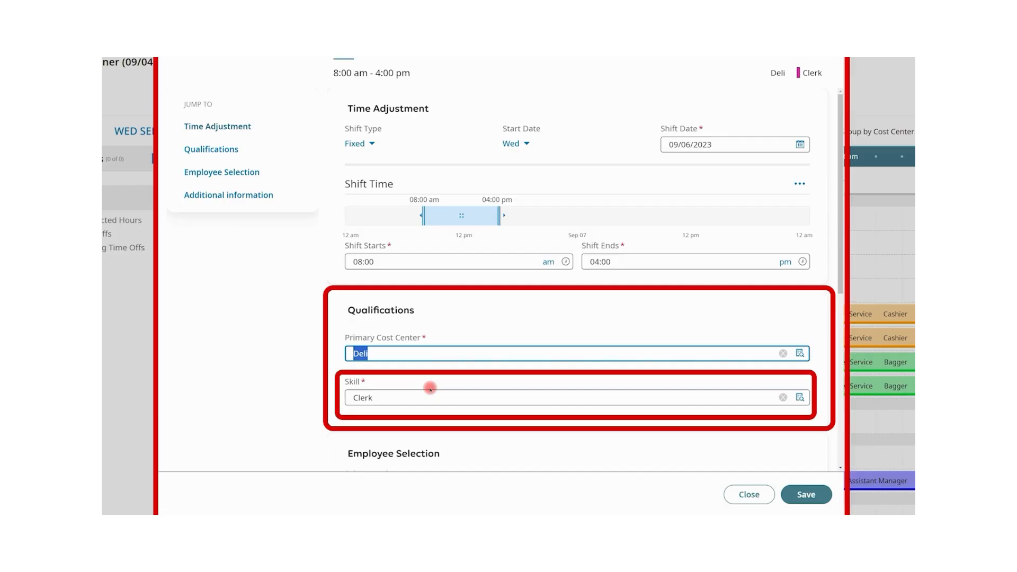
scroll(450, 395, "down", 2)
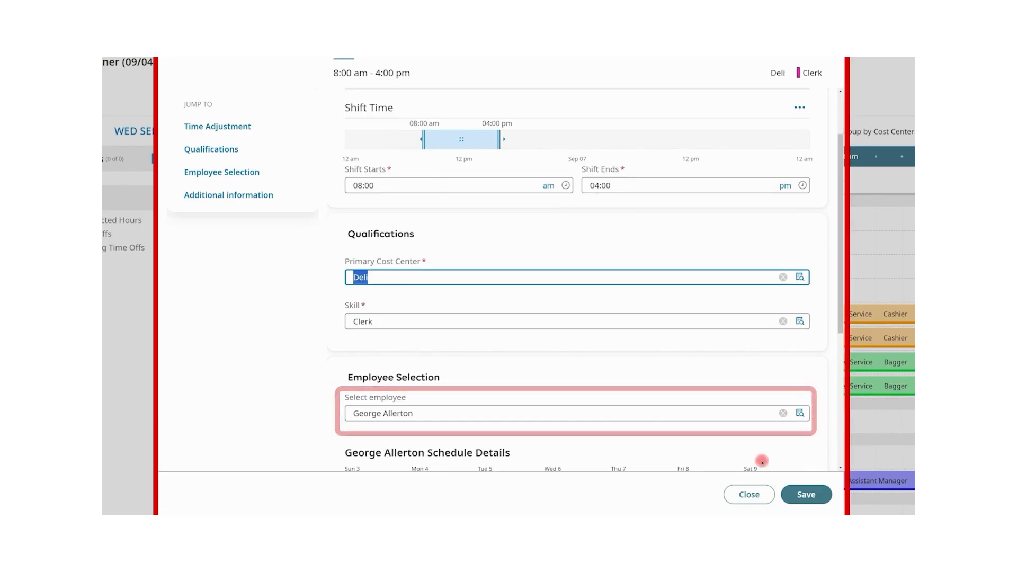
left_click(747, 494)
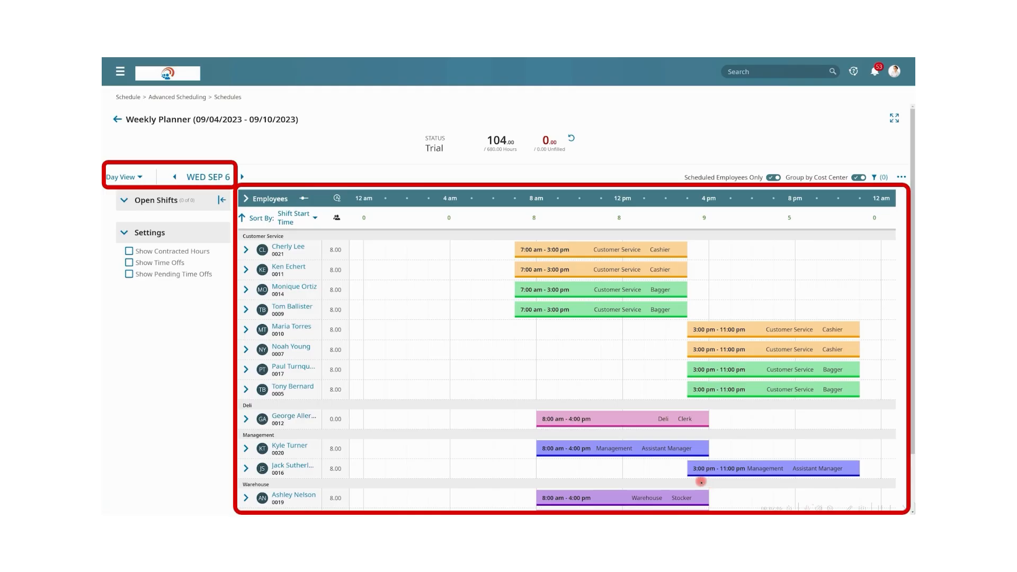
Step: Show the schedule by week and inspect the first listed employee's Monday 7:00 am - 3:00 pm shift
left_click(140, 176)
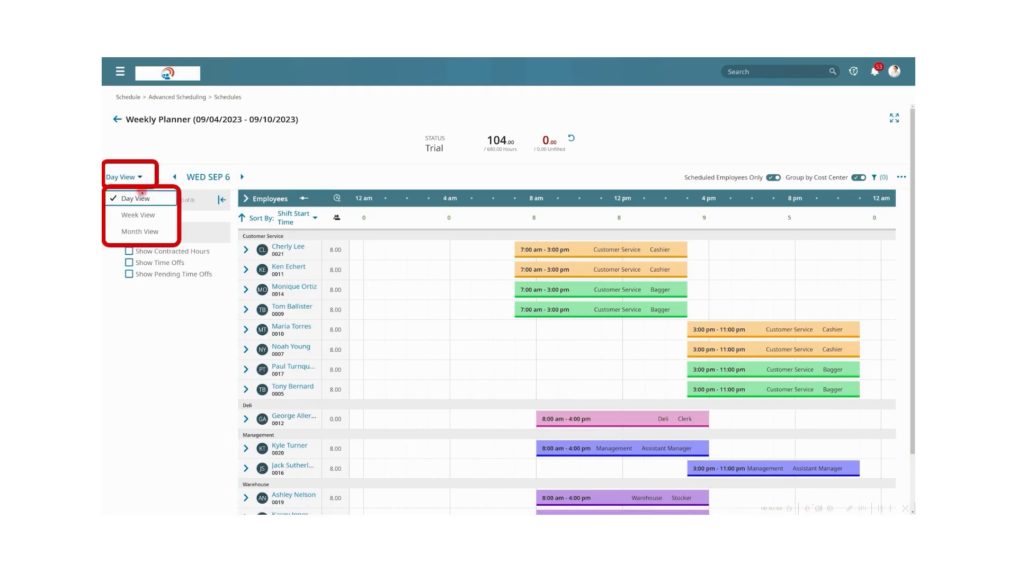
left_click(140, 215)
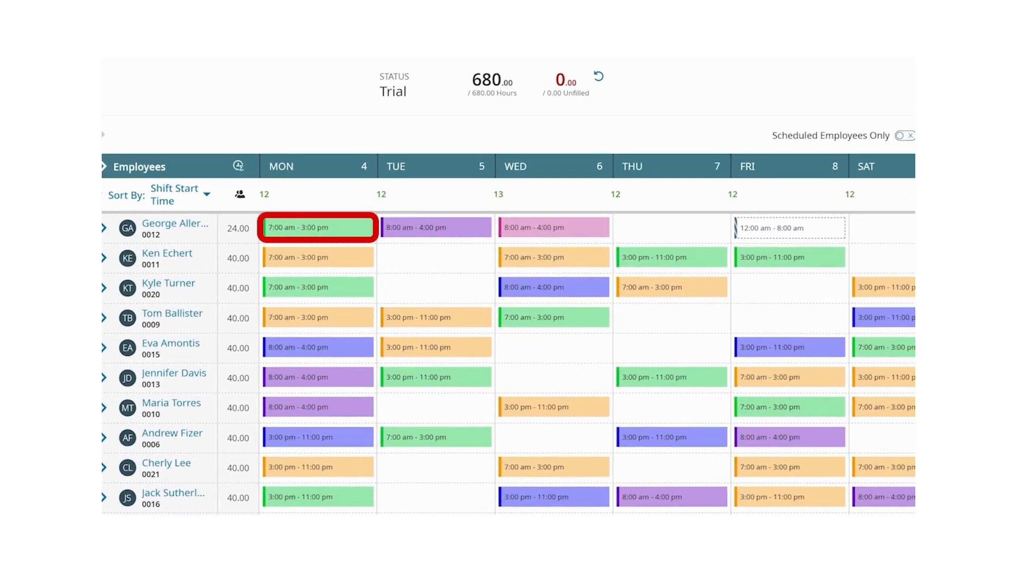
left_click(284, 232)
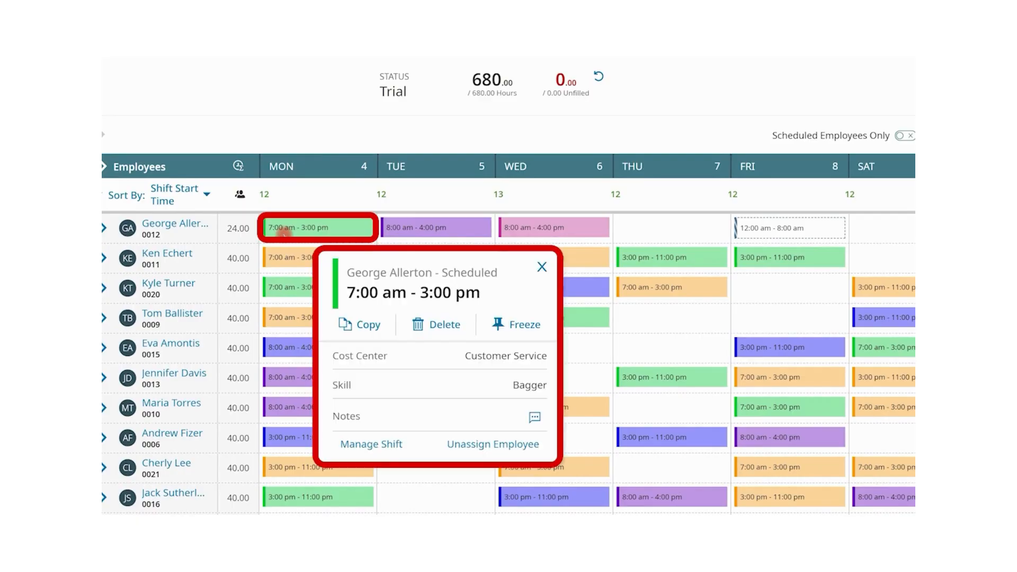
left_click(328, 203)
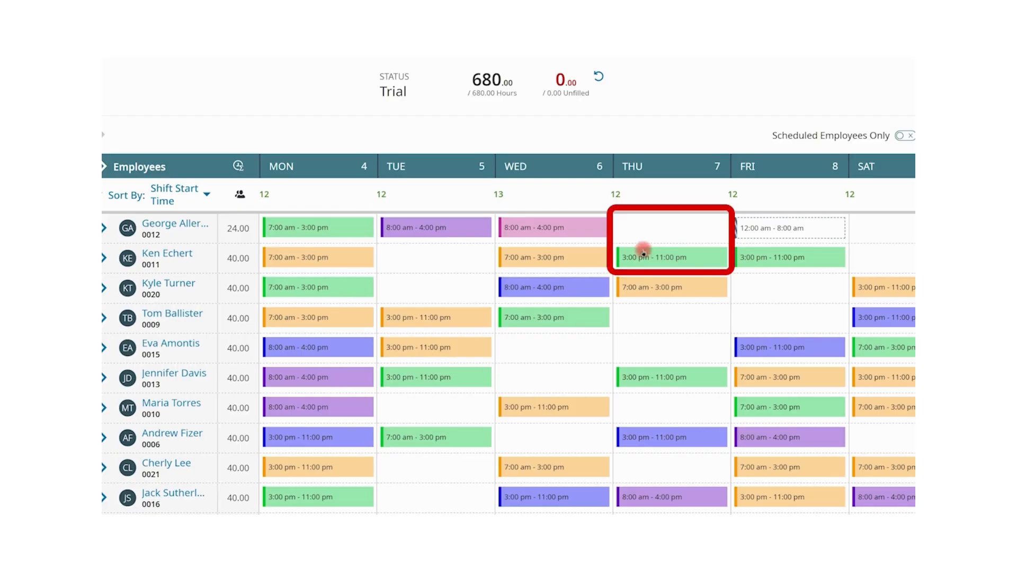
Step: Reassign the second listed employee's Thursday 3:00 pm - 11:00 pm shift to the first listed employee, and inspect that employee's Friday time-off request
left_click_drag(643, 255, 643, 229)
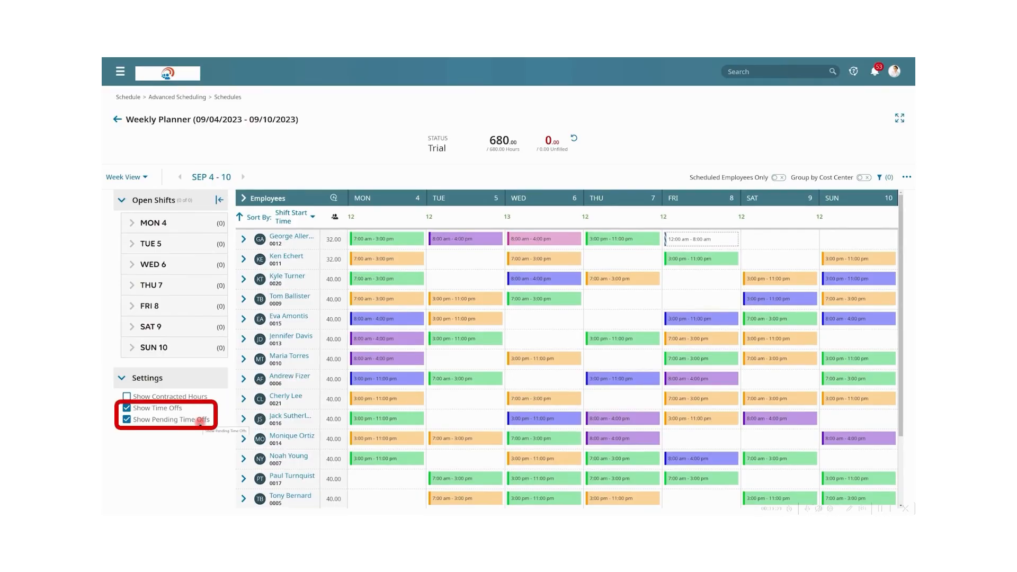
left_click(682, 240)
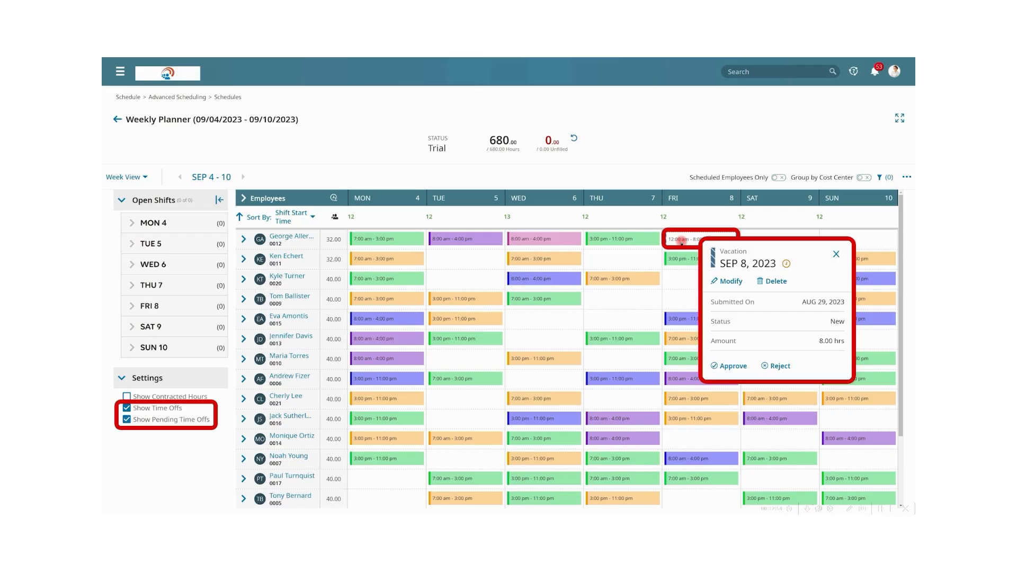
Step: Post the Weekly Planner (09/04/2023 - 09/10/2023) schedule and confirm the posting
left_click(905, 176)
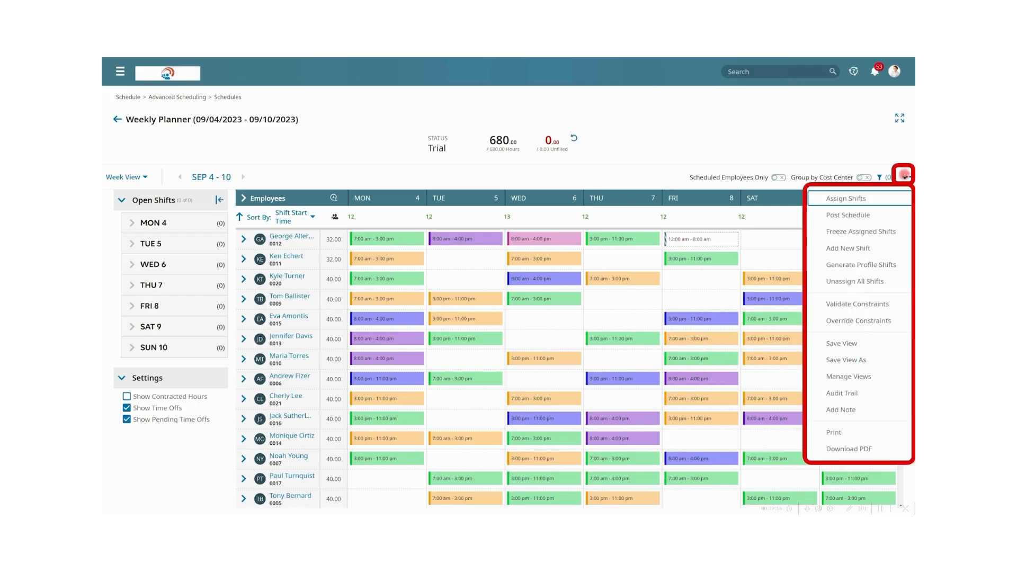
left_click(893, 213)
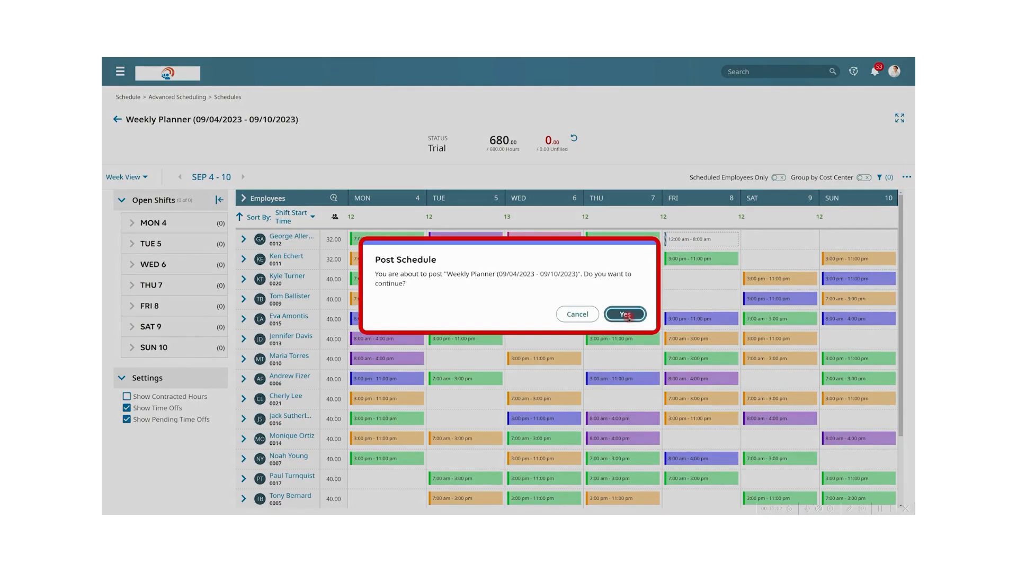
left_click(626, 316)
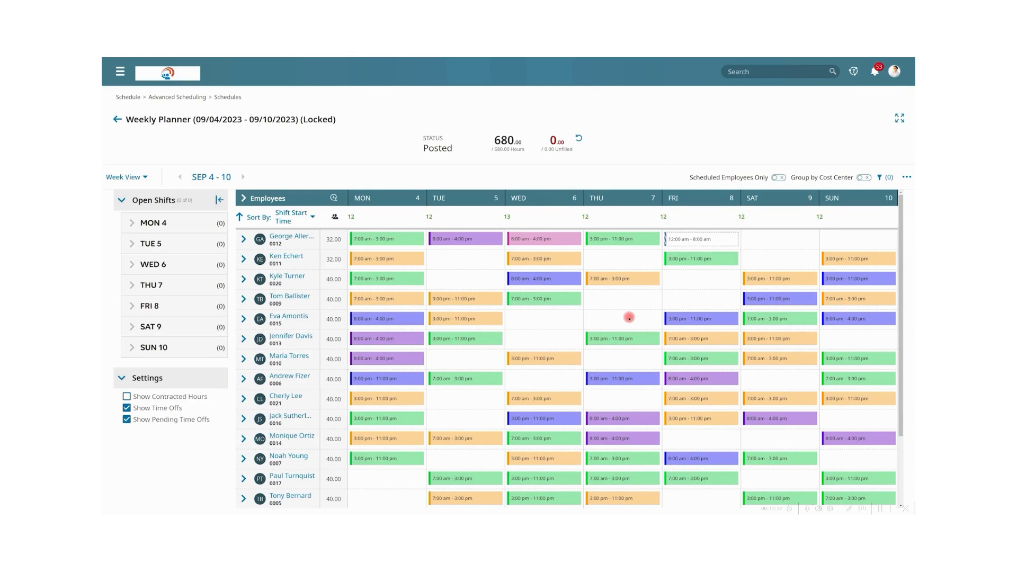
Step: From the schedule dashboard, review the 08/31/2023 open shift's times, qualifications and employee selection, and close it without saving
left_click(185, 76)
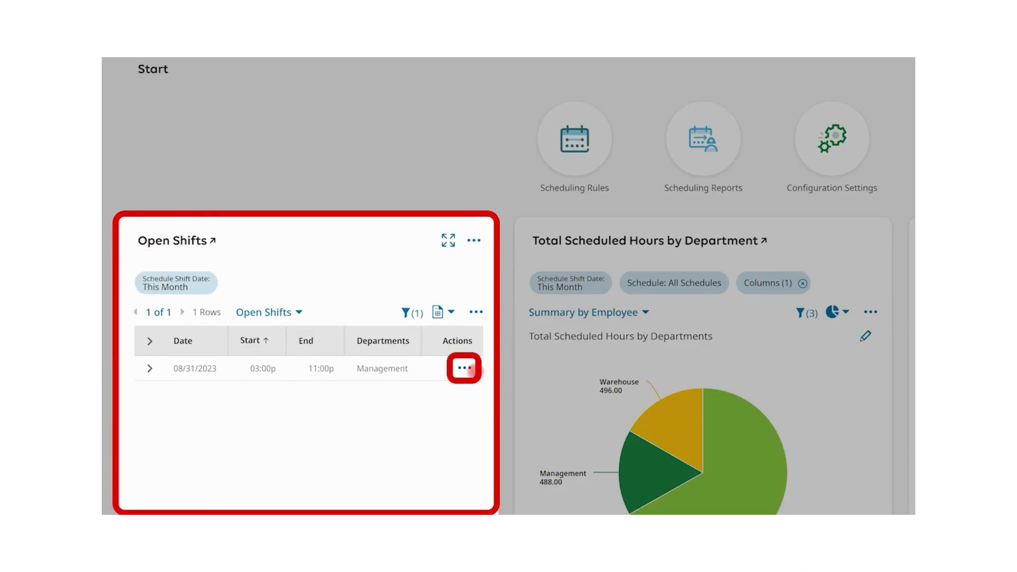
left_click(465, 368)
left_click(480, 398)
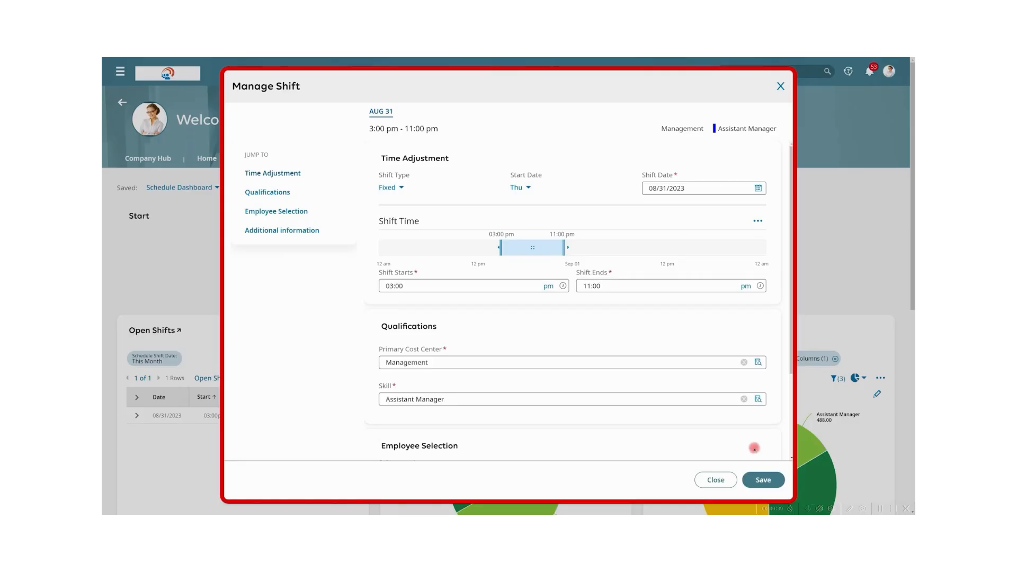
scroll(763, 446, "down", 3)
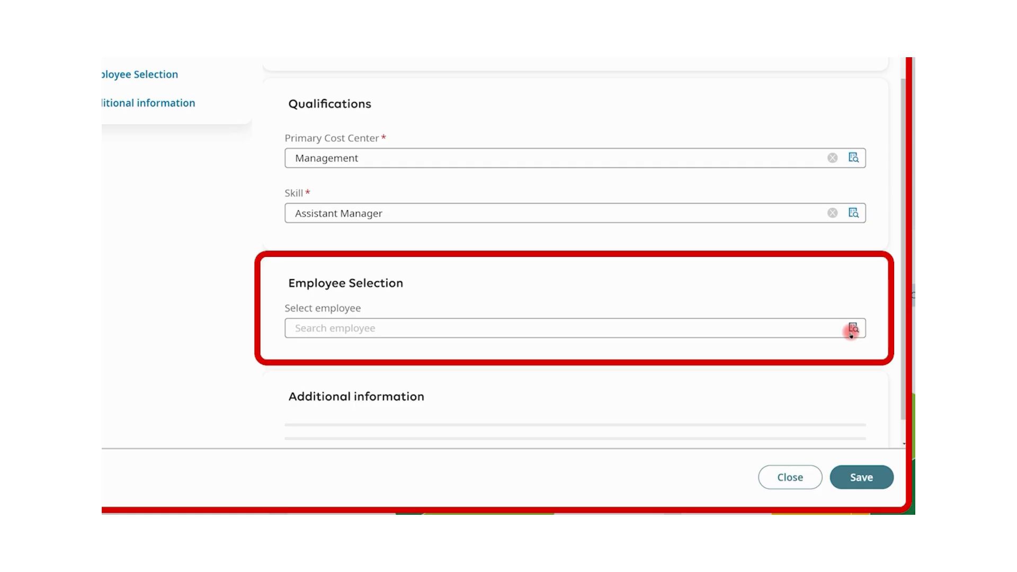
left_click(792, 476)
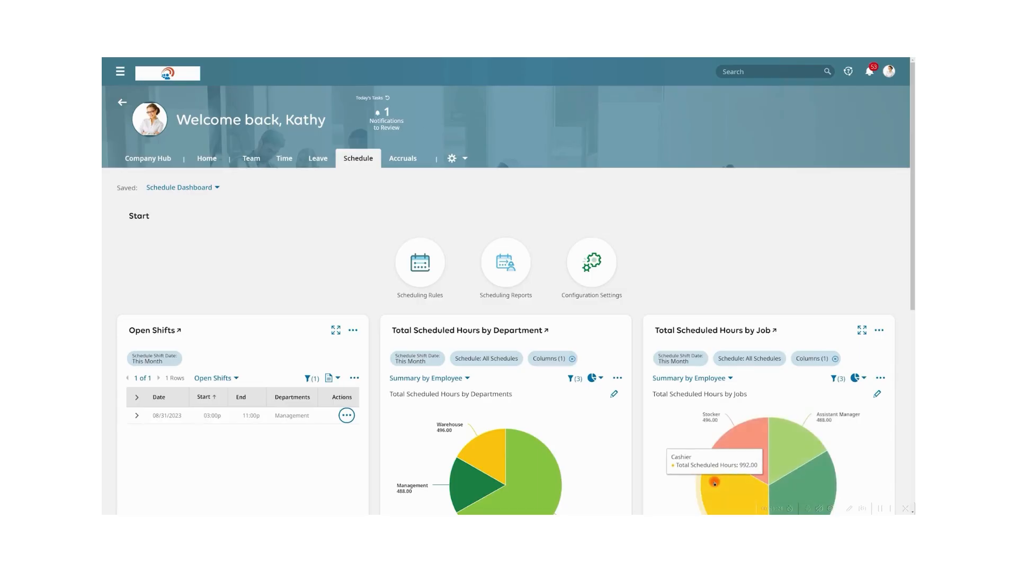
Step: Open the Weekly Planner schedule starting 08/28/2023 by week and inspect Thursday 31's open 3:00 pm - 11:00 pm shift
scroll(715, 483, "down", 5)
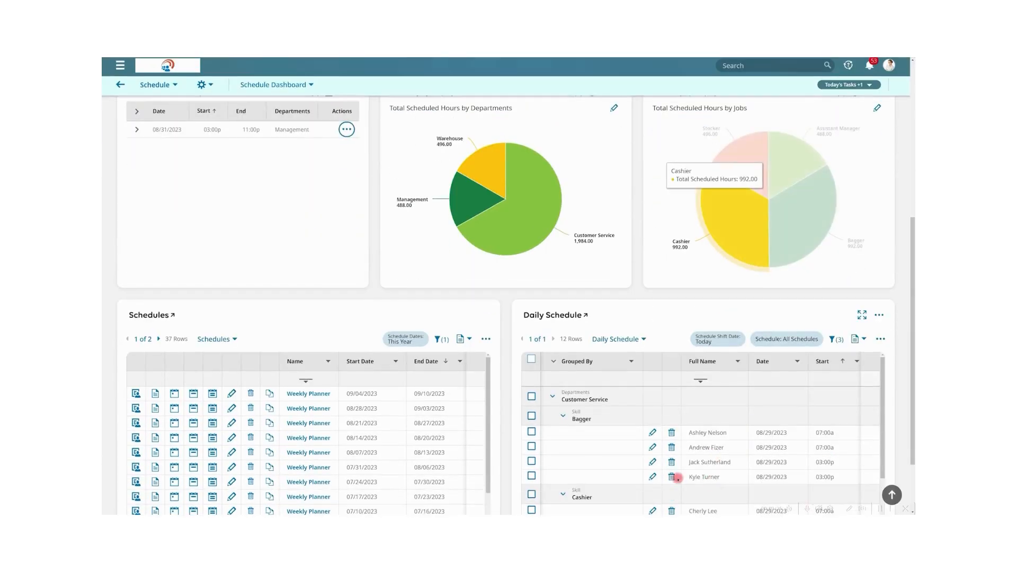
left_click(194, 407)
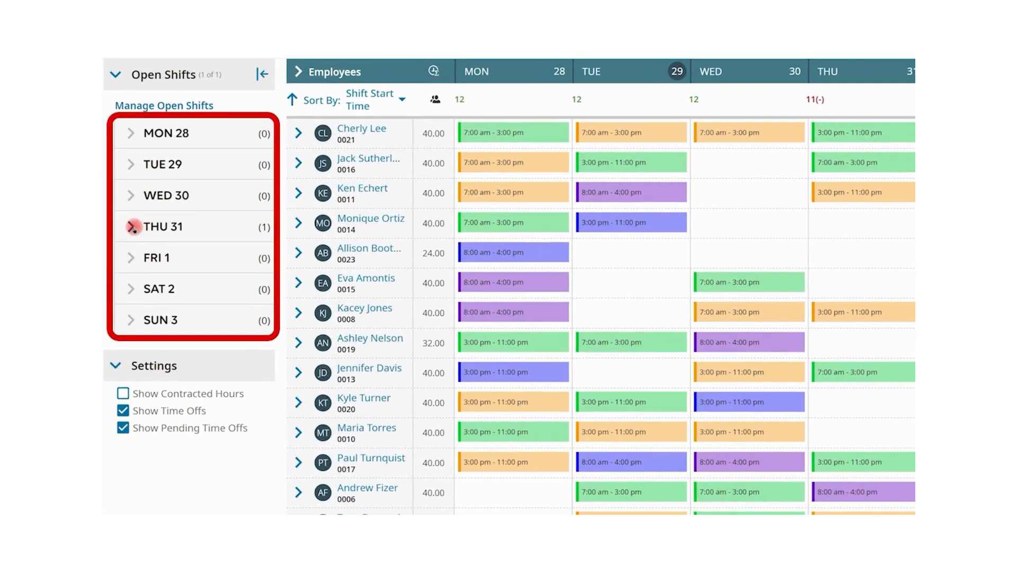
left_click(131, 227)
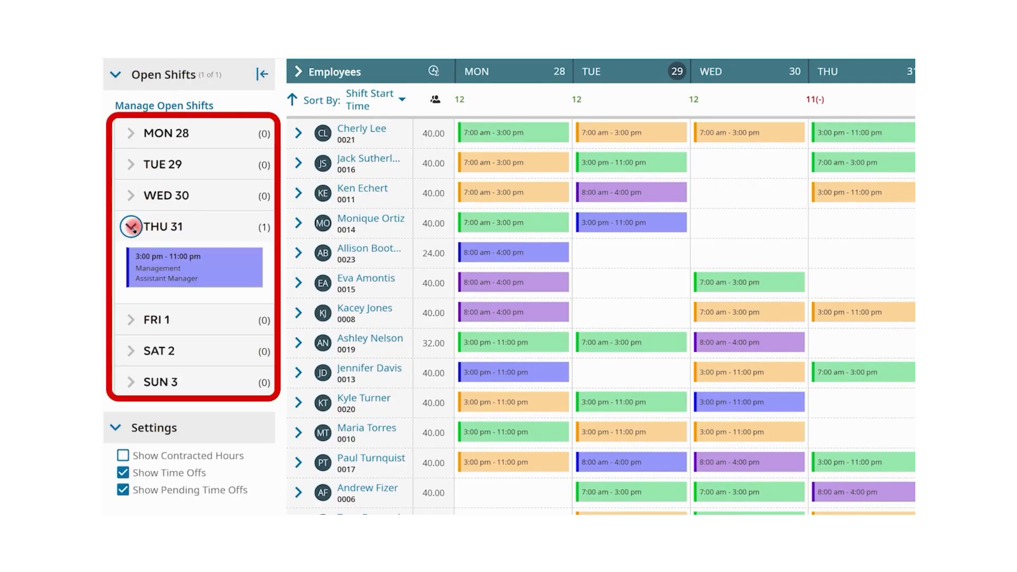
left_click(159, 261)
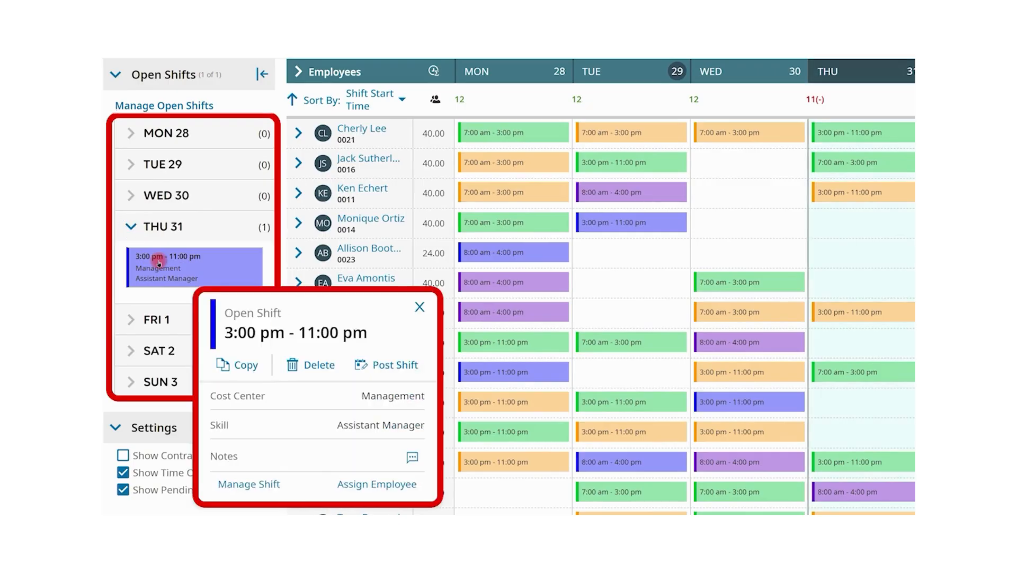
Step: Start posting the Thursday Aug 31 open shift, check which employees qualify for it, and select all of them
left_click(376, 371)
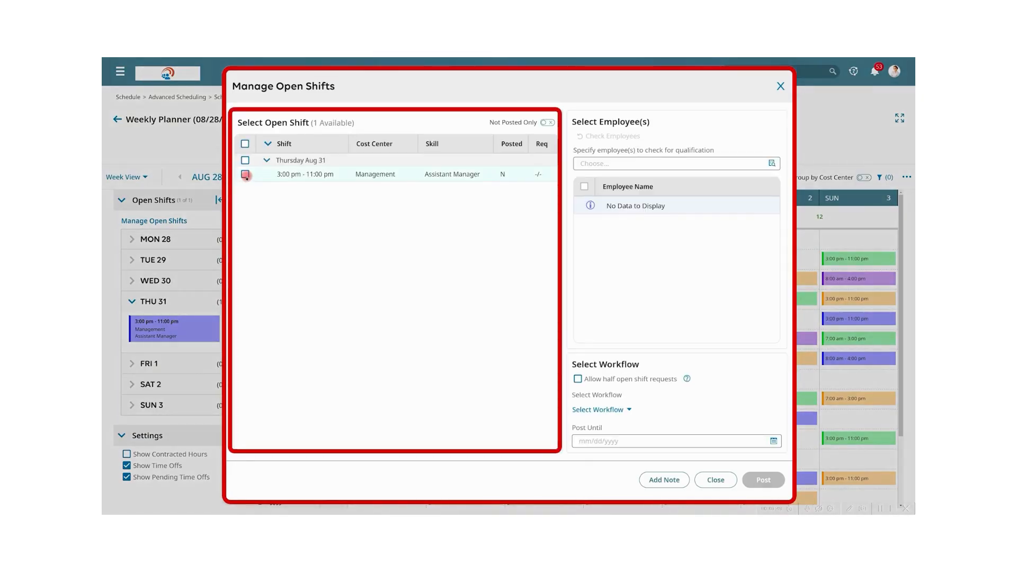
left_click(245, 174)
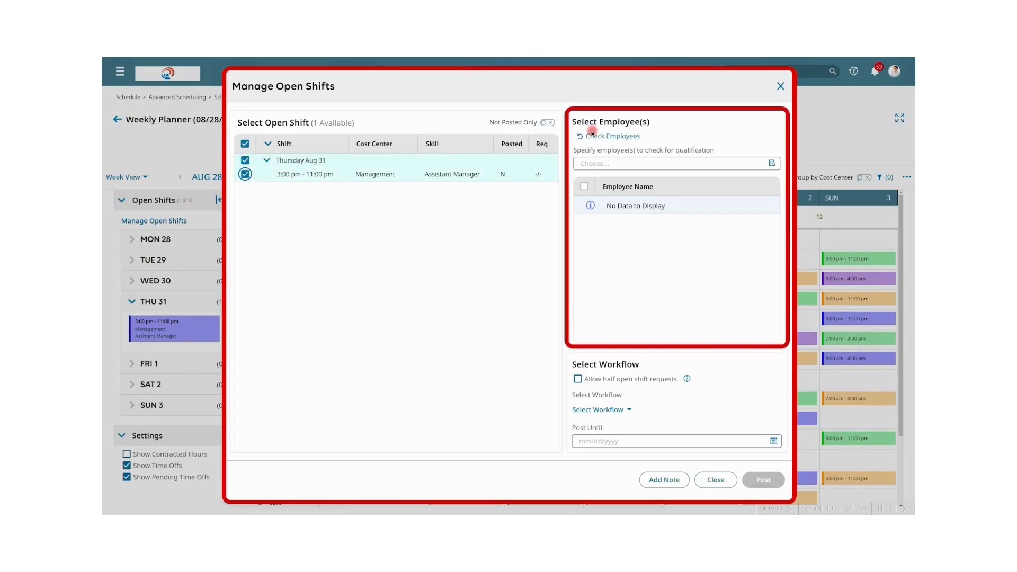
left_click(604, 135)
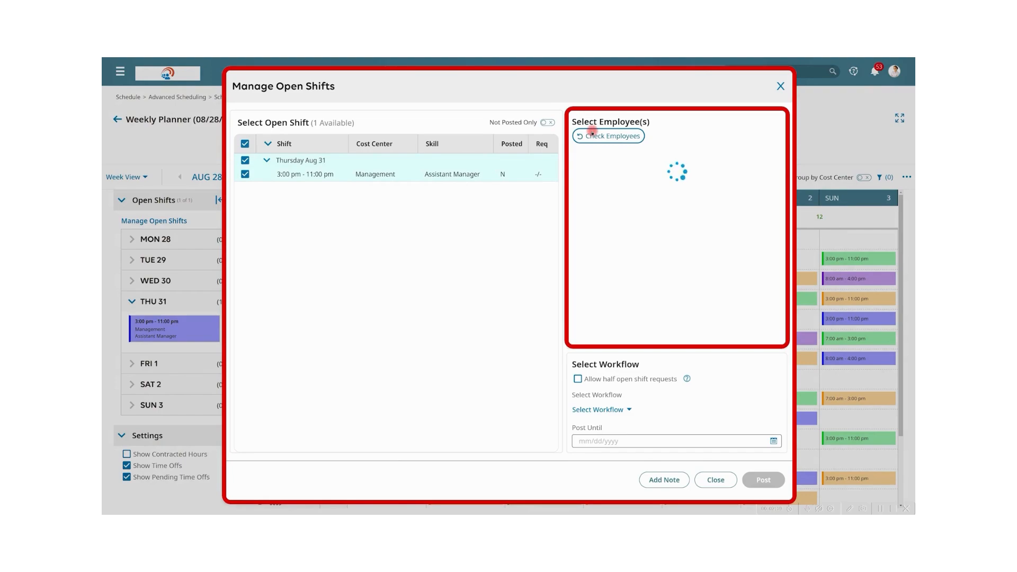
left_click(584, 187)
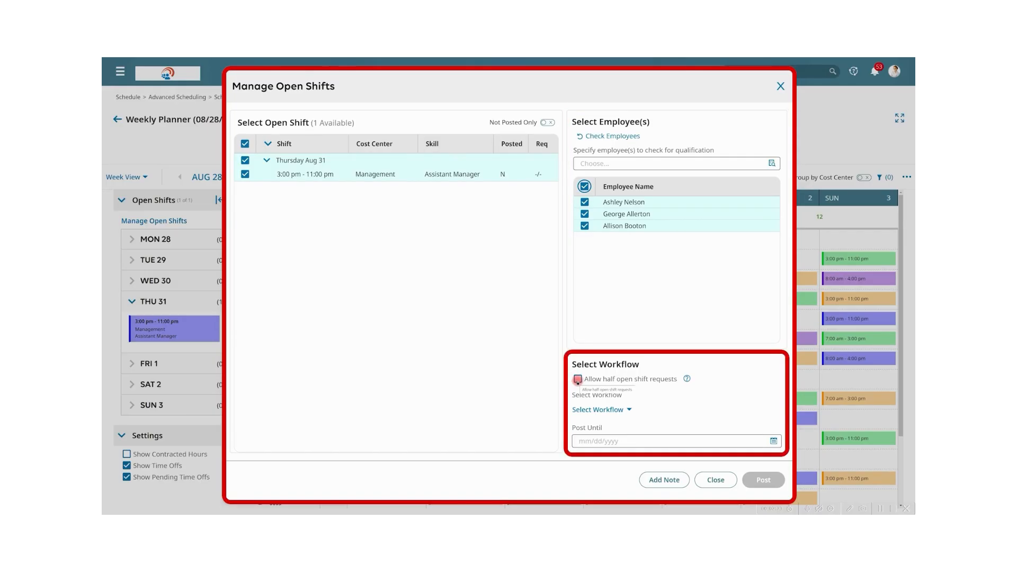
Step: Allow half open shift requests, assign the Open Shift Request Workflow, and post the open shift, acknowledging the posting
left_click(578, 380)
left_click(623, 410)
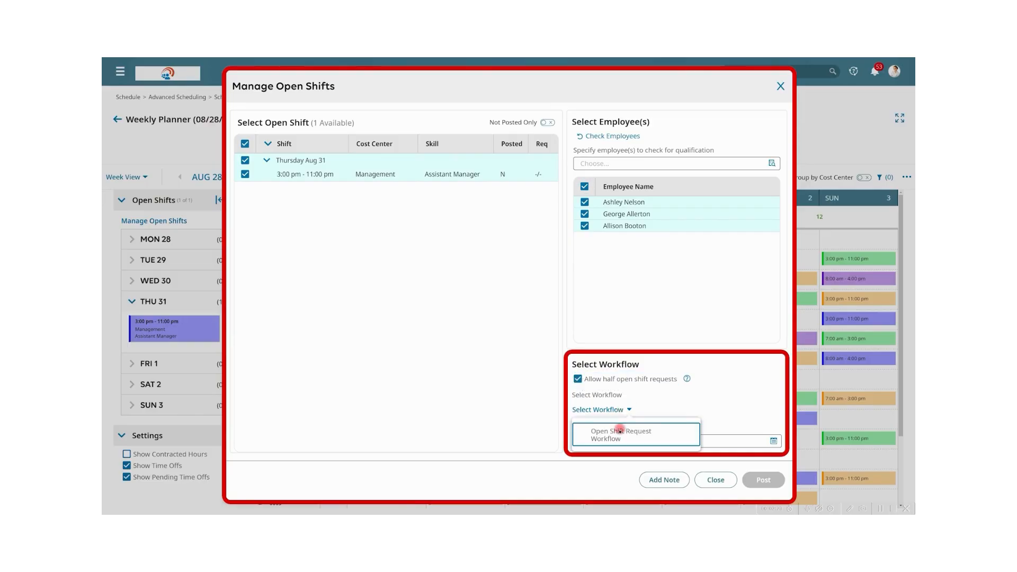
left_click(619, 435)
left_click(763, 480)
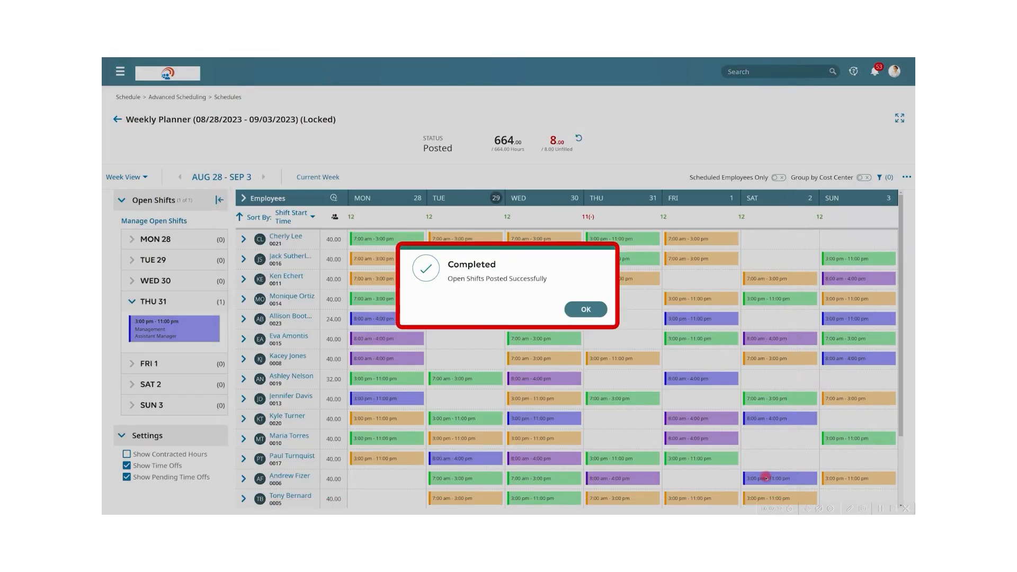
left_click(588, 311)
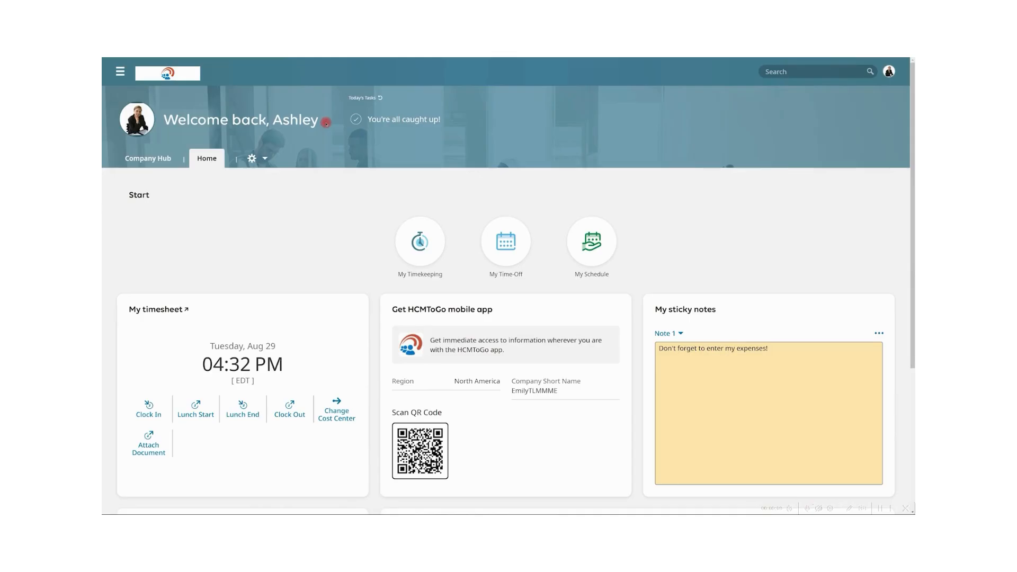
Step: On the employee's home page, inspect the scheduled shift for August 8 and open the full personal schedule
scroll(325, 119, "down", 4)
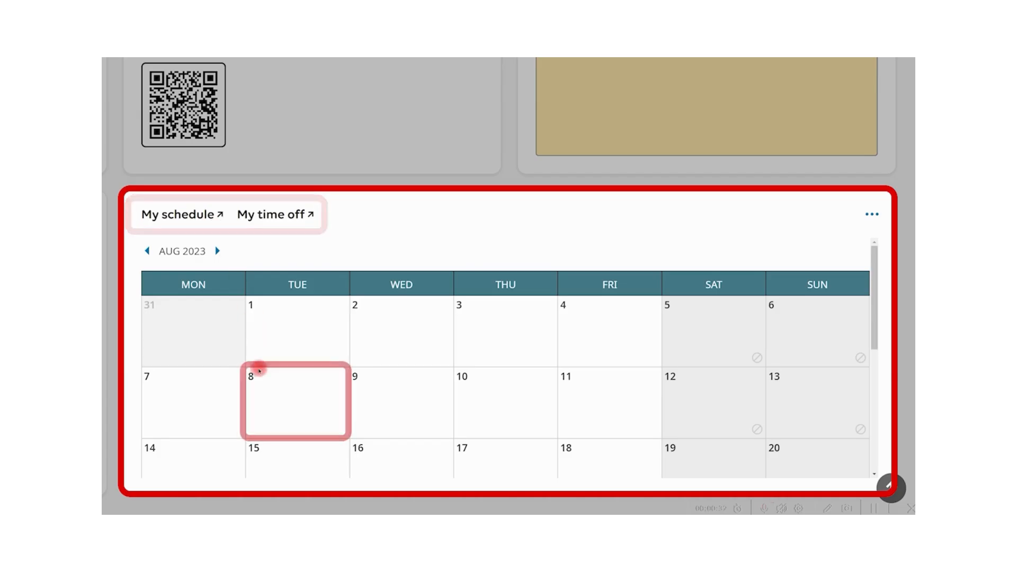
left_click(266, 392)
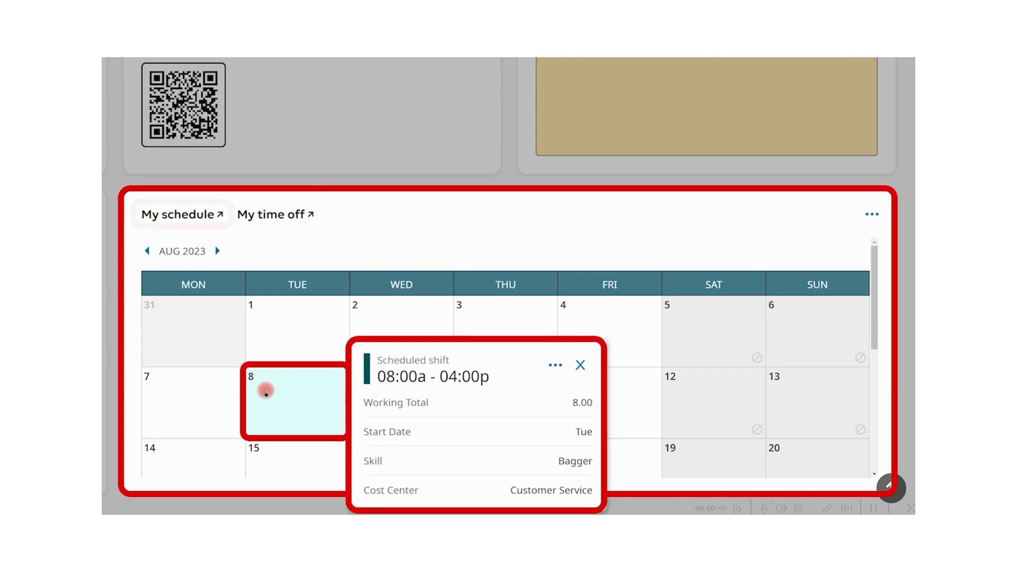
left_click(206, 217)
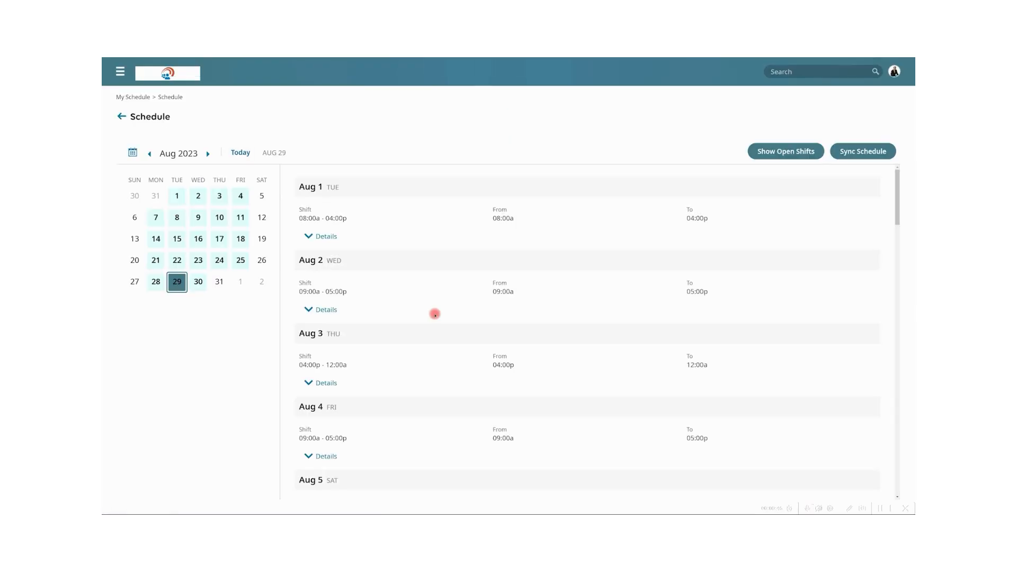
Step: Show the employee's Aug 30 shift in the schedule and review its expanded details
left_click(199, 283)
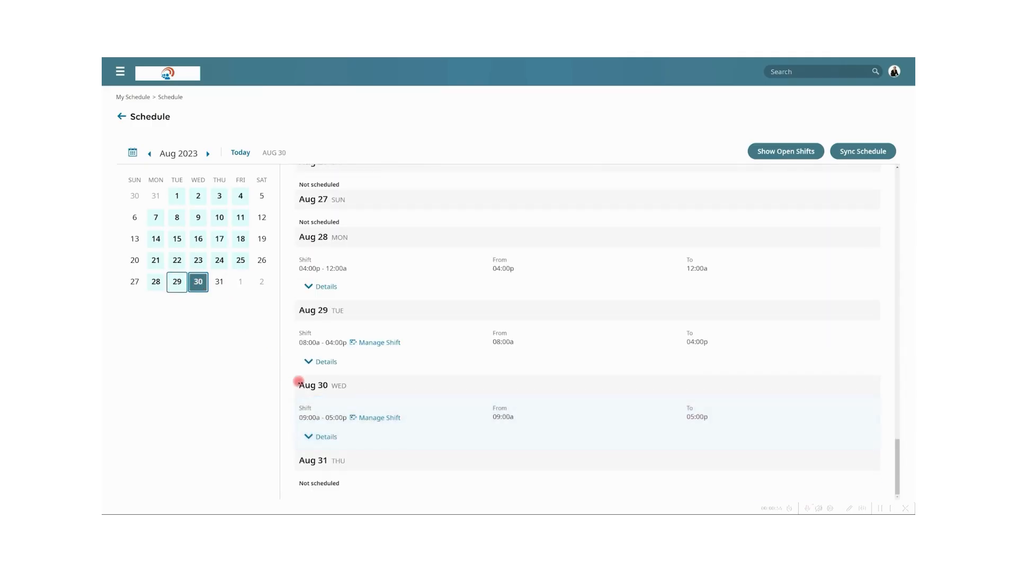
left_click(330, 438)
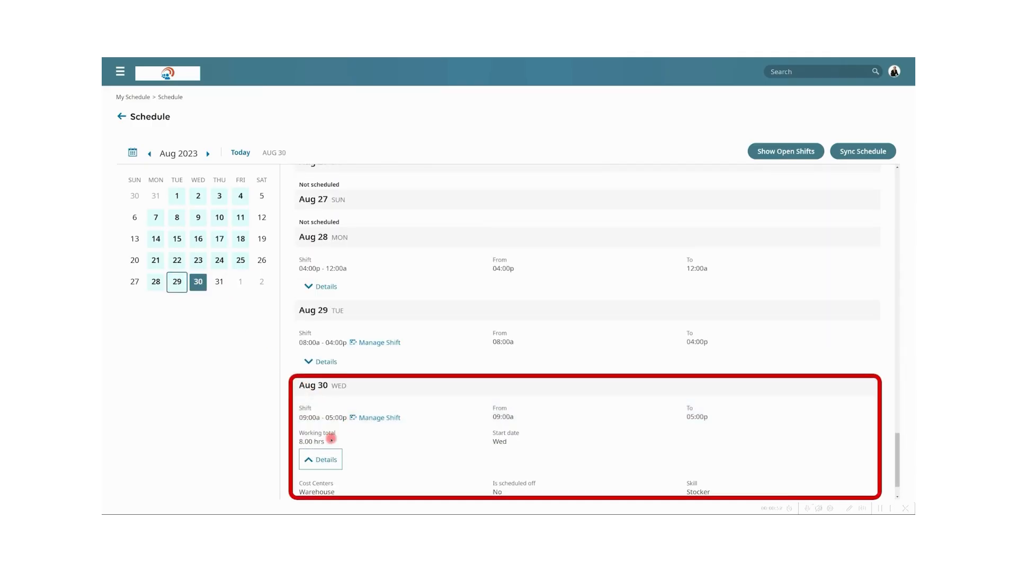
scroll(331, 439, "down", 2)
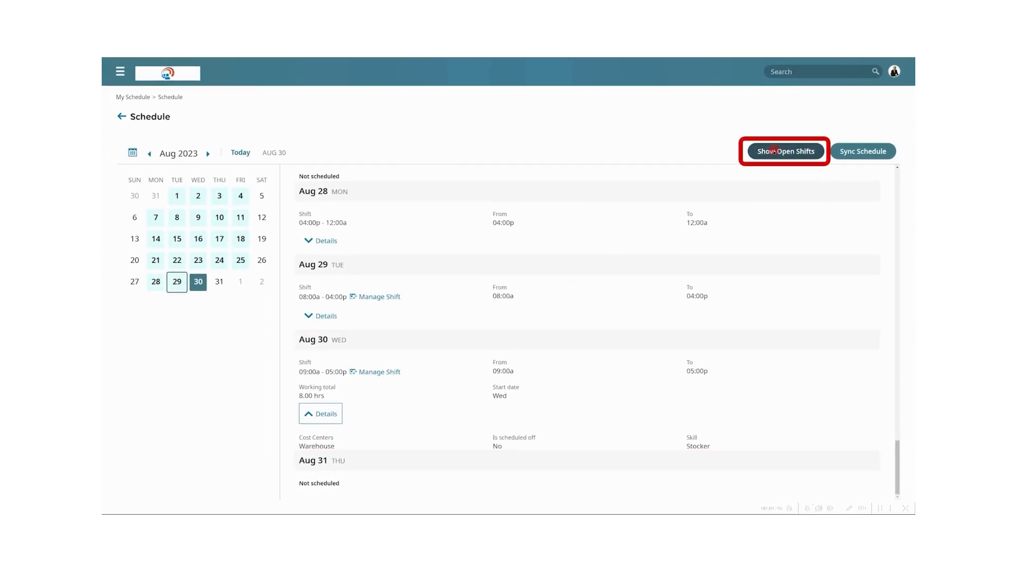
Step: Show the open shifts, review the full and half shift request options for August 31, and cancel the request
left_click(774, 151)
left_click(220, 281)
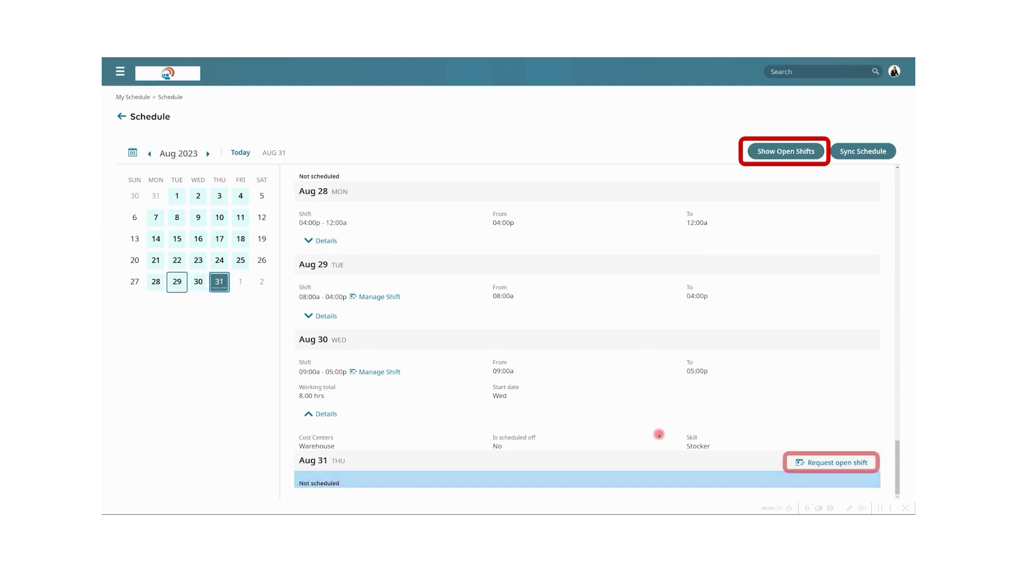
left_click(826, 462)
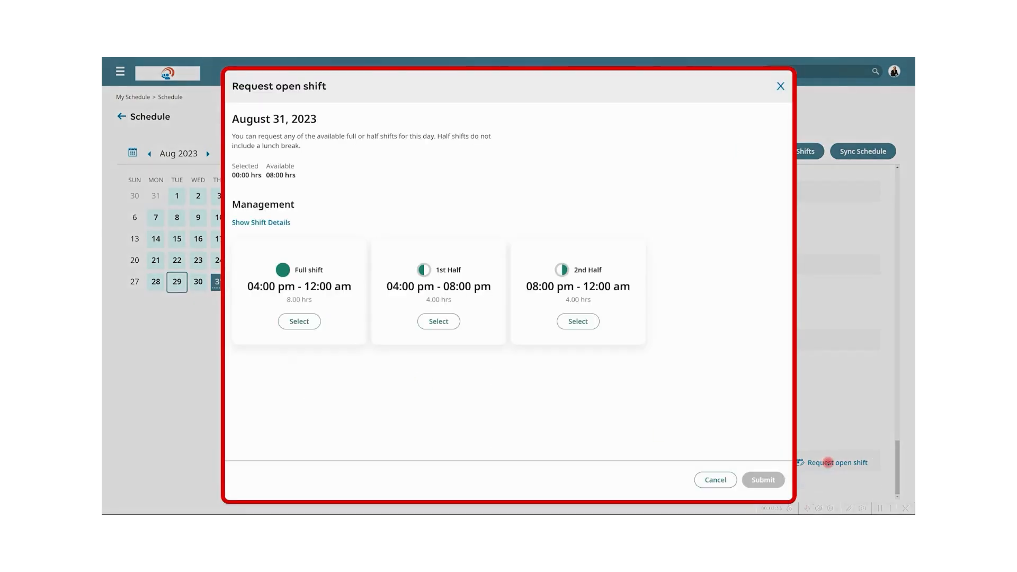
left_click(725, 481)
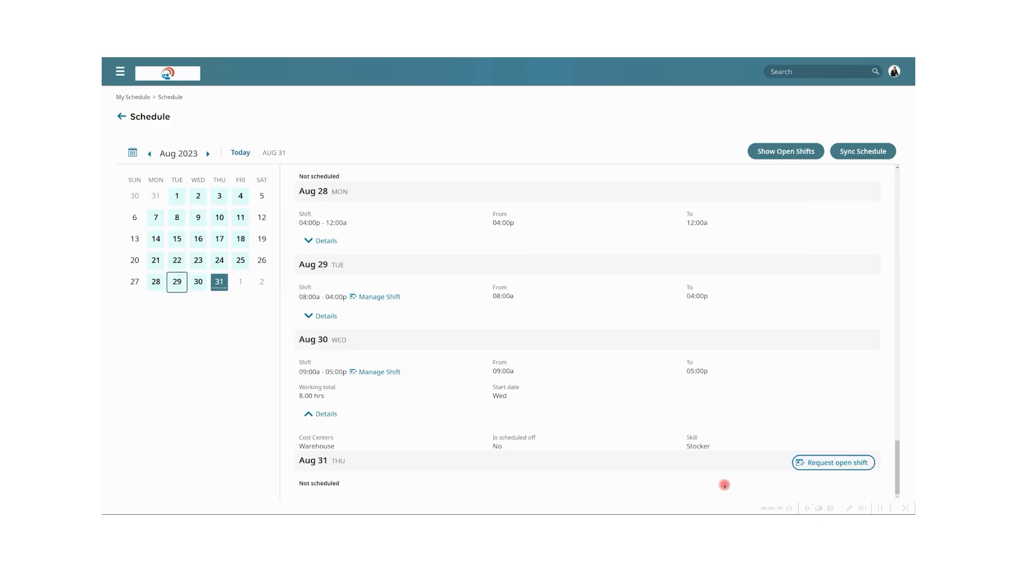
Step: Review the shift swap and request coverage options for the employee's Aug 30 shift
left_click(382, 372)
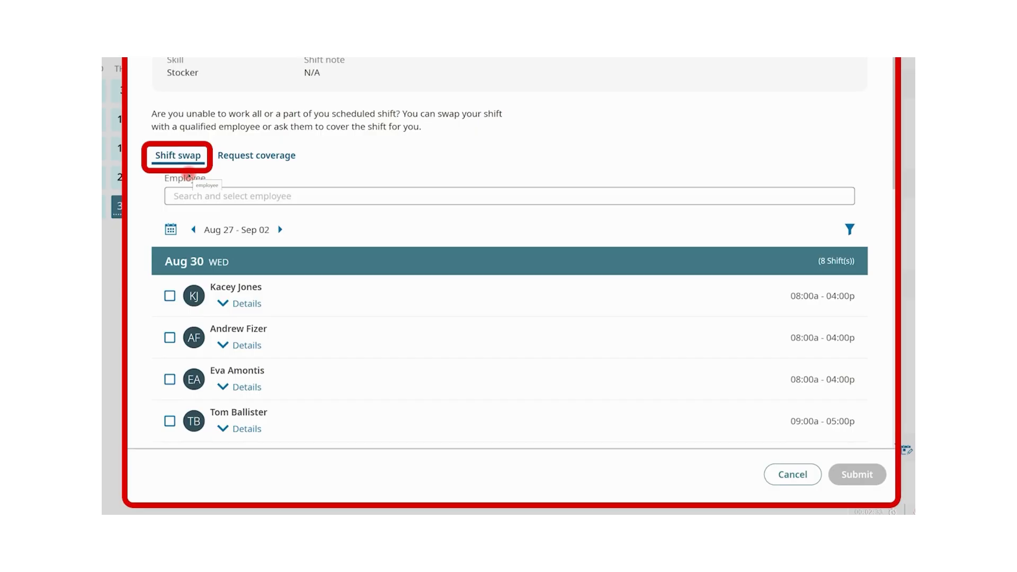
left_click(254, 155)
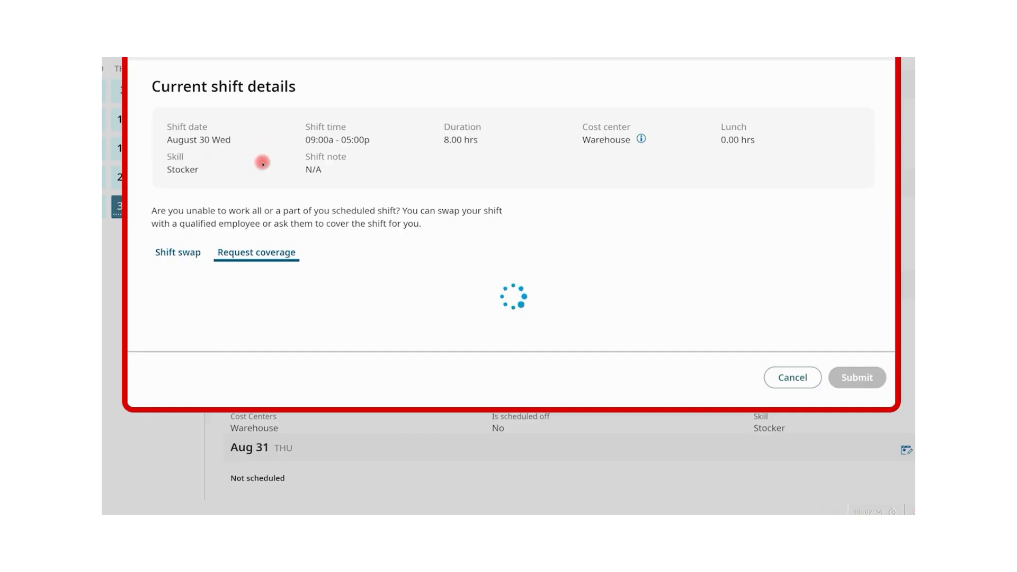